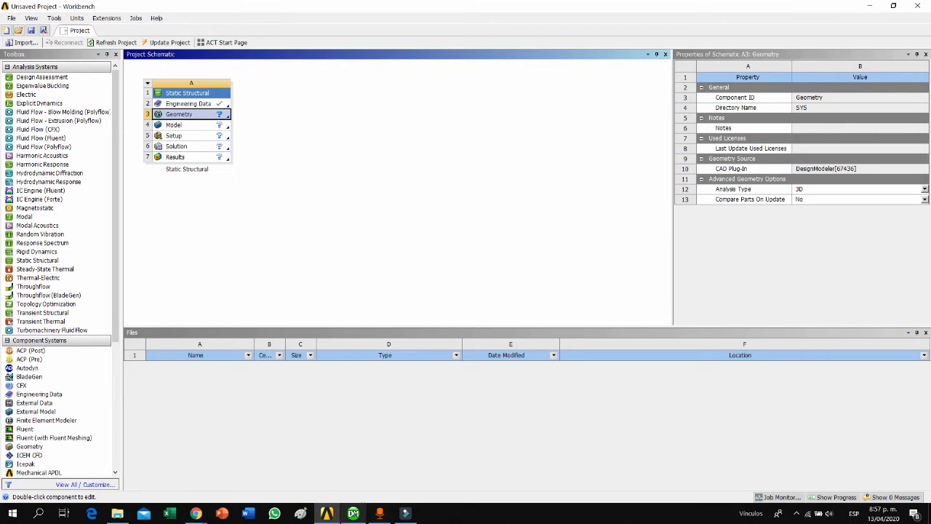
# Step: Switch to DesignModeler and import the external geometry file Ass1Test90.stp
pyautogui.click(354, 514)
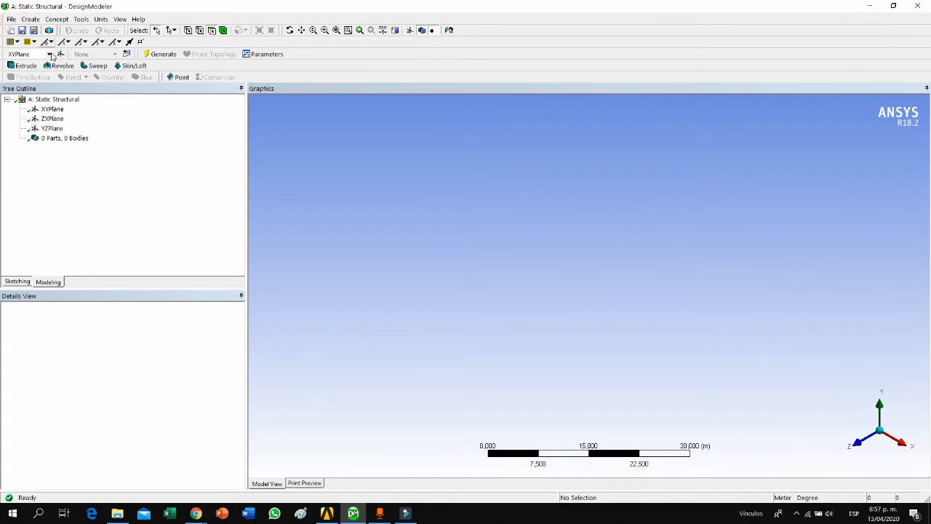
pyautogui.click(13, 20)
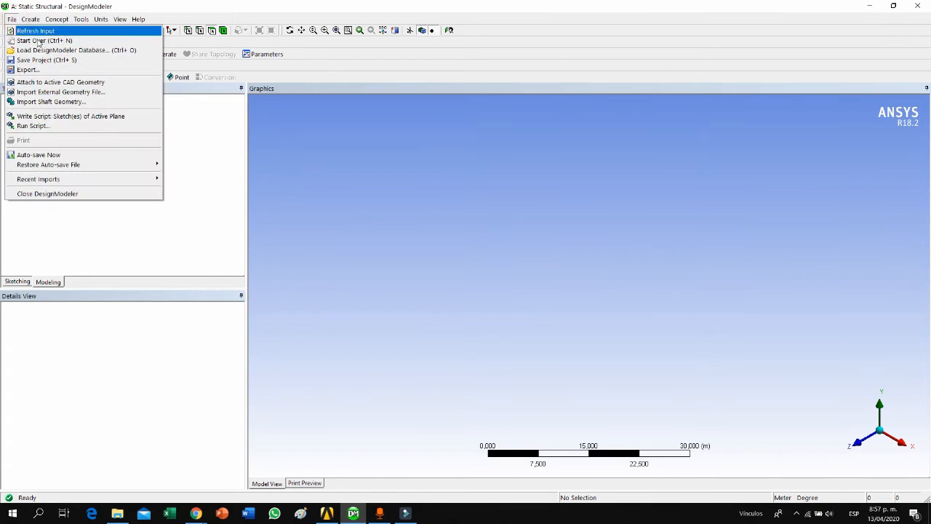
pyautogui.click(42, 93)
pyautogui.click(449, 205)
pyautogui.click(585, 328)
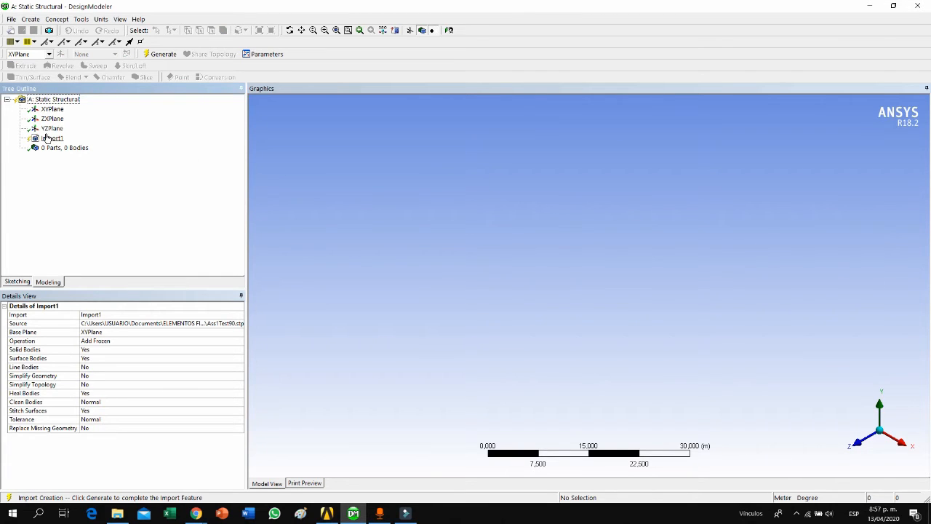
# Step: Set the base plane of the imported geometry to ZXPlane and generate the import
pyautogui.click(48, 139)
pyautogui.click(93, 331)
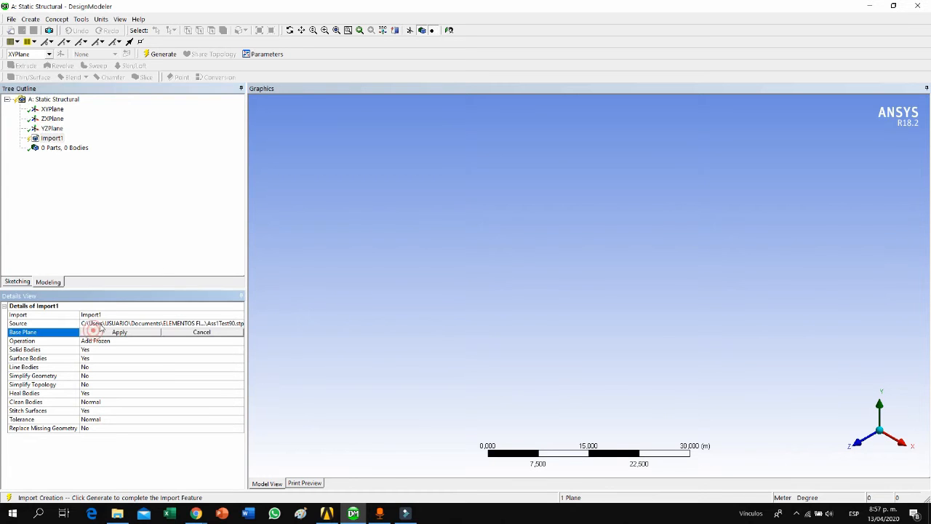
pyautogui.click(57, 120)
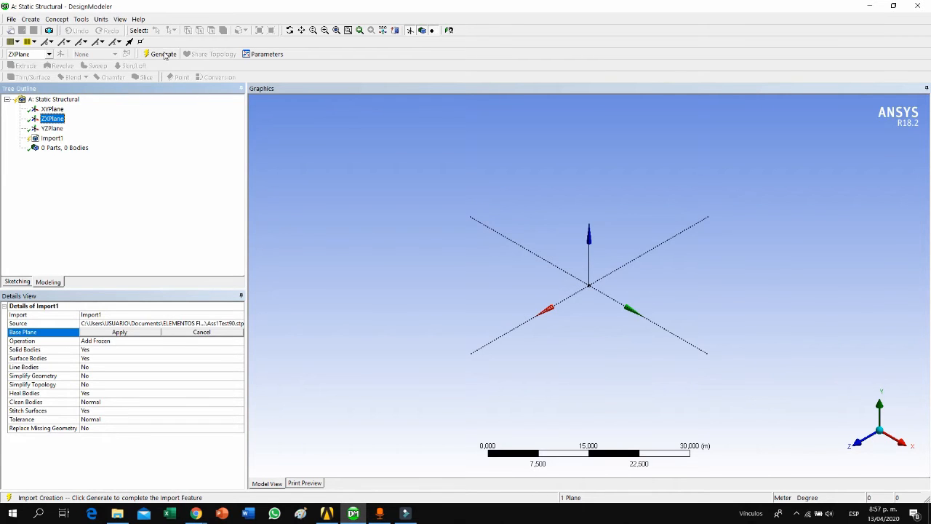
pyautogui.click(163, 54)
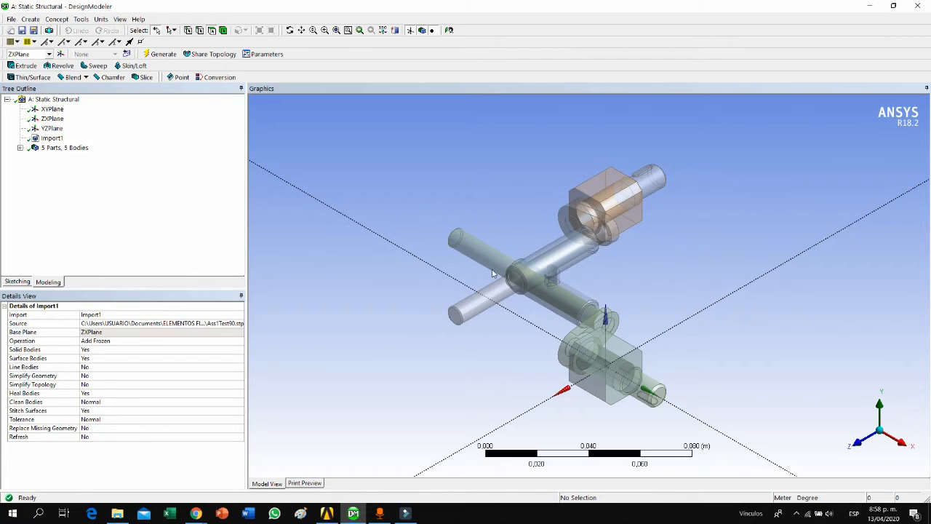
# Step: Examine which parts of the imported assembly the InputShaftL, DoubleBush90 and Base3 bodies represent
pyautogui.click(20, 147)
pyautogui.click(67, 158)
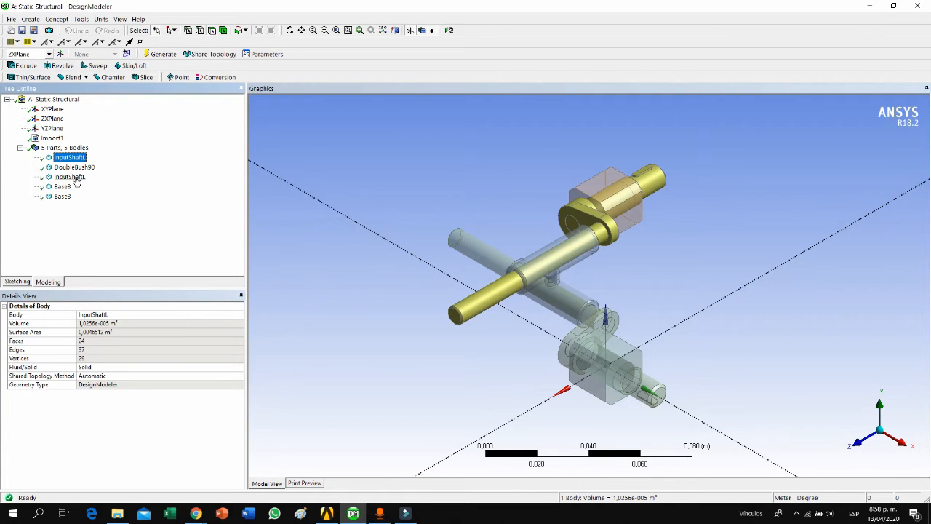
pyautogui.click(72, 178)
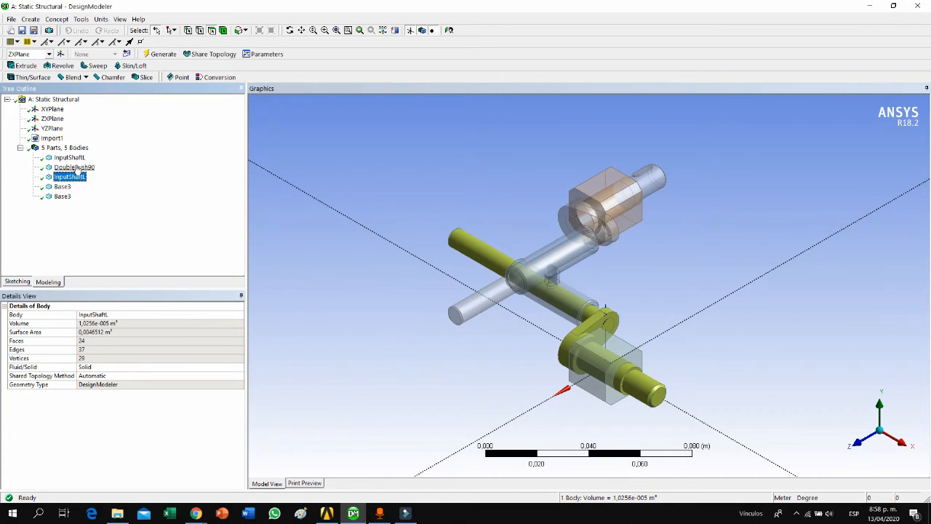
pyautogui.click(62, 187)
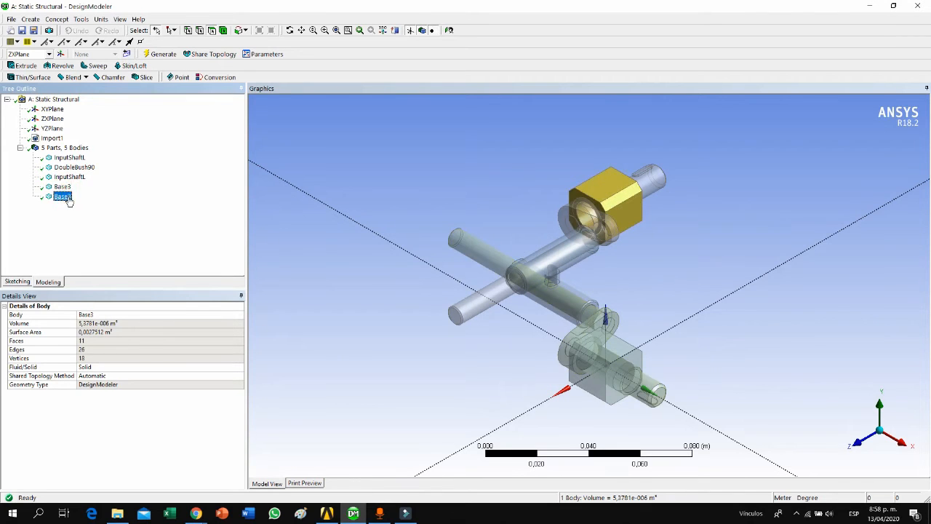
pyautogui.click(62, 196)
pyautogui.click(83, 169)
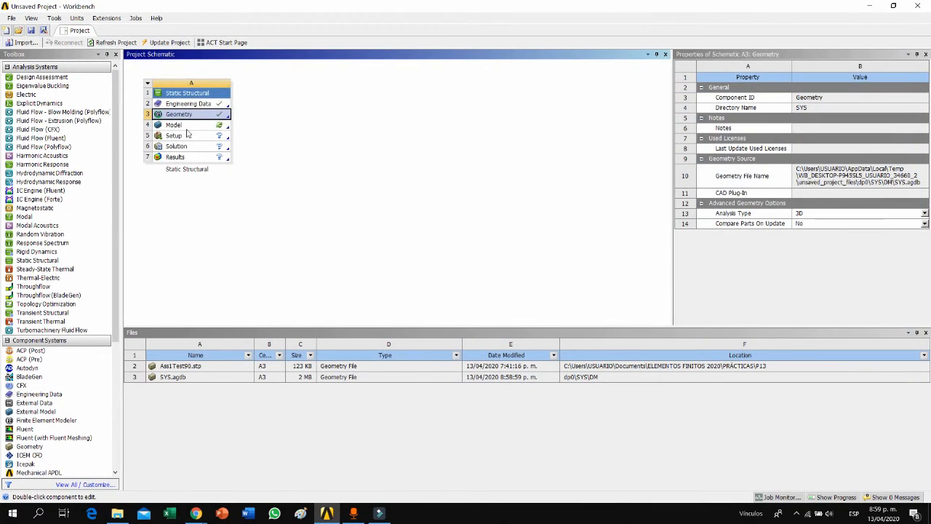
# Step: Open the Static Structural system's Model for editing in Mechanical
pyautogui.click(191, 127)
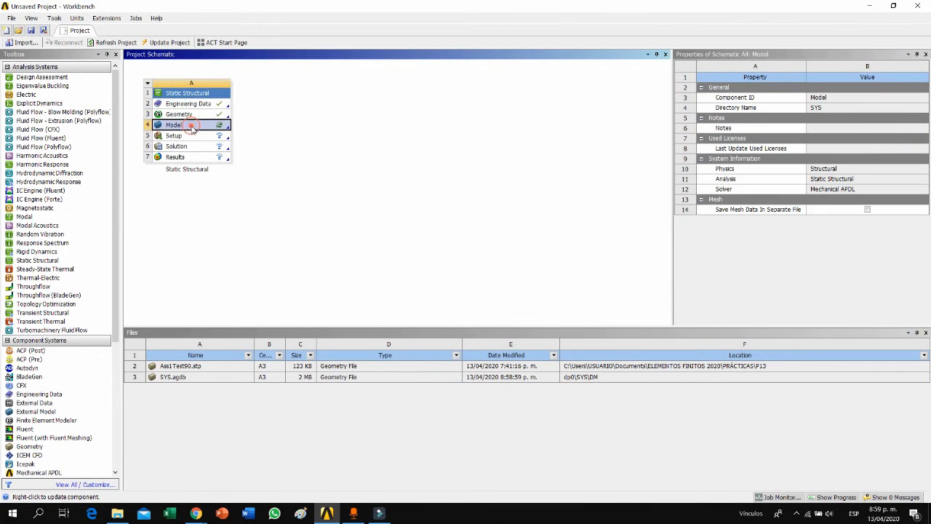
pyautogui.rightClick(194, 125)
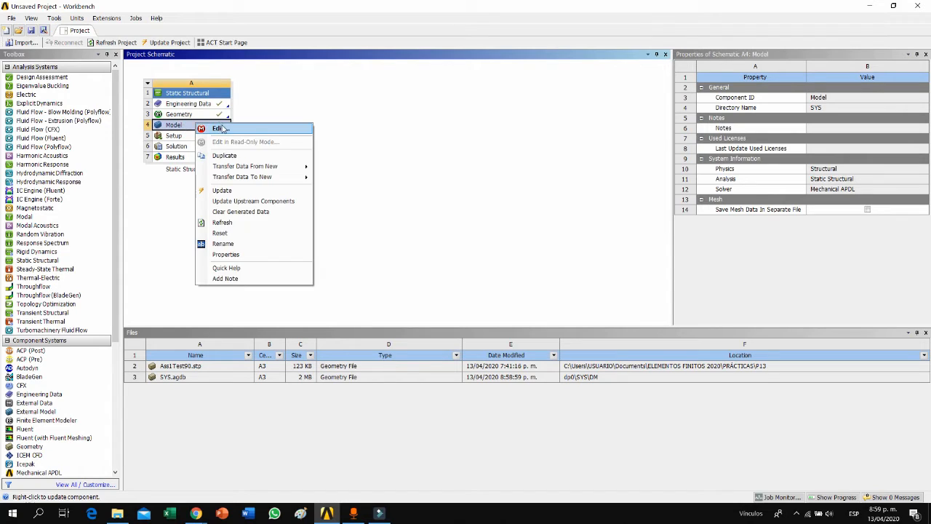
pyautogui.click(220, 129)
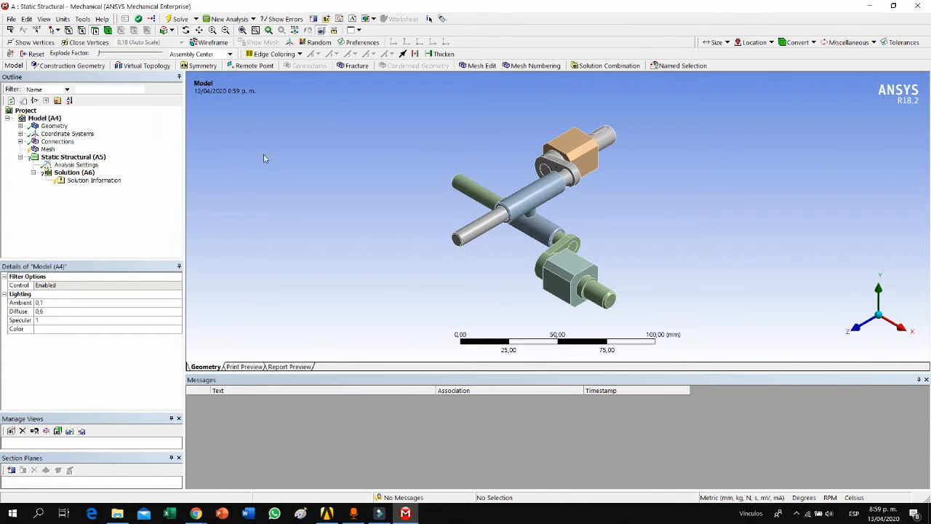
# Step: Set the stiffness behavior of both InputShaftL bodies and both Base3 bodies to Rigid, then check the DoubleBush90 body's details
pyautogui.click(21, 127)
pyautogui.click(55, 125)
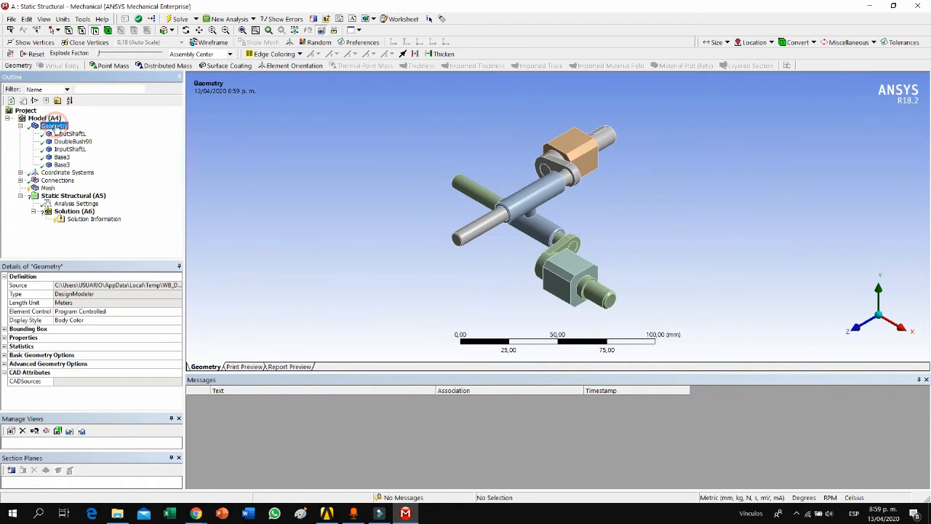
pyautogui.click(68, 134)
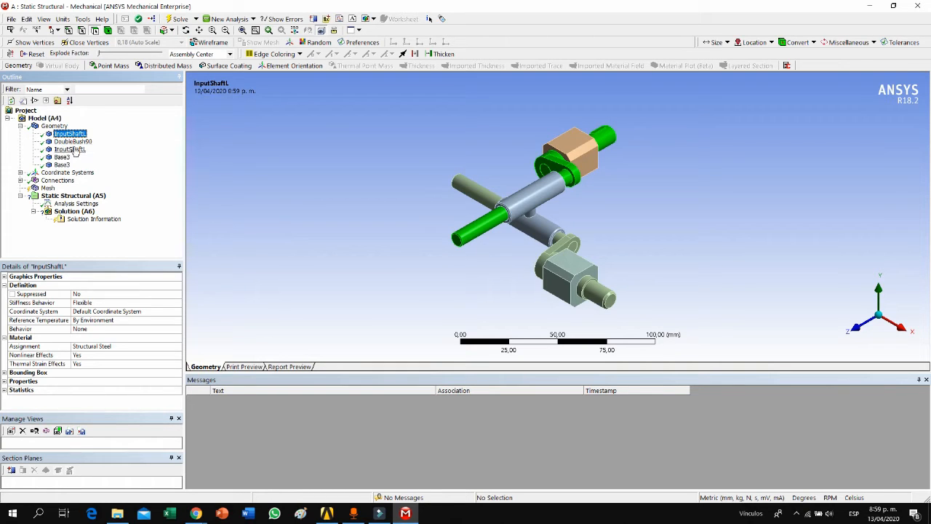
pyautogui.click(79, 143)
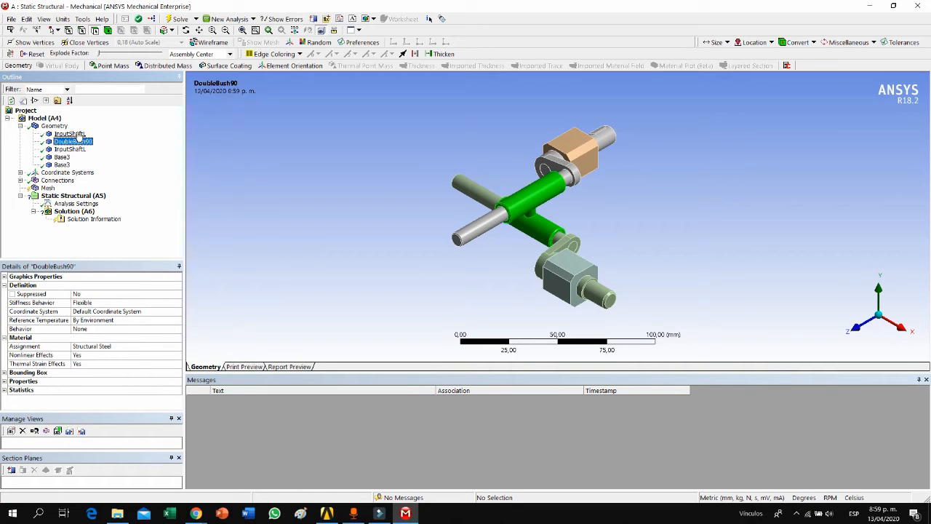
pyautogui.click(77, 136)
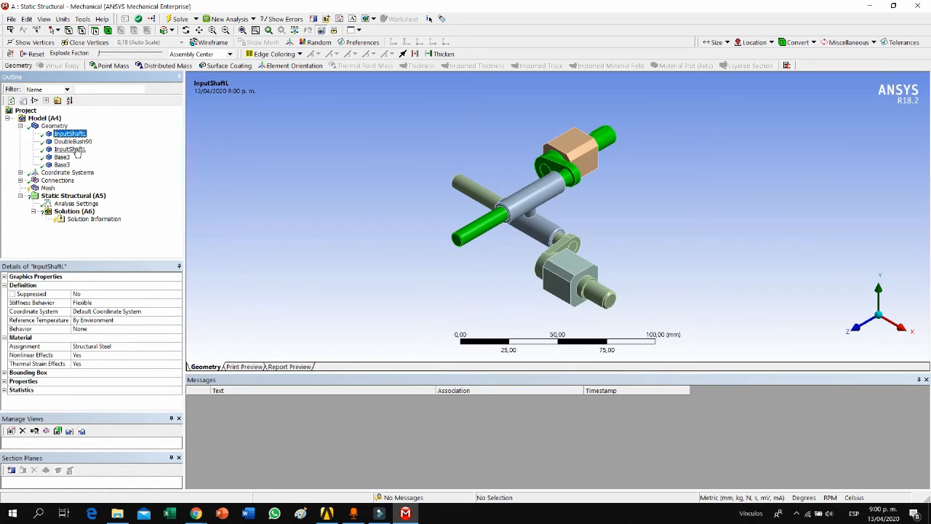
pyautogui.keyDown('ctrl'); pyautogui.click(70, 149); pyautogui.keyUp('ctrl')
pyautogui.keyDown('ctrl'); pyautogui.click(64, 157); pyautogui.keyUp('ctrl')
pyautogui.keyDown('ctrl'); pyautogui.click(62, 164); pyautogui.keyUp('ctrl')
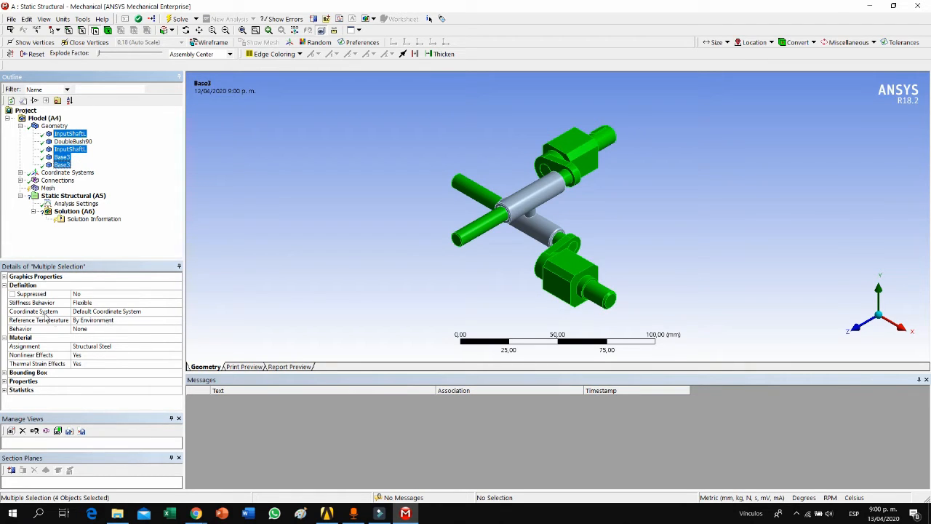
pyautogui.click(117, 303)
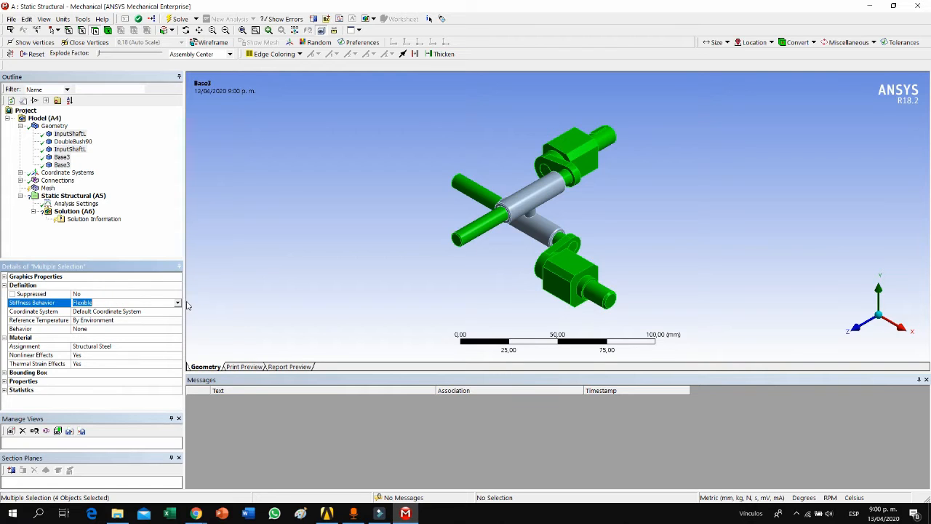
pyautogui.click(178, 302)
pyautogui.click(127, 320)
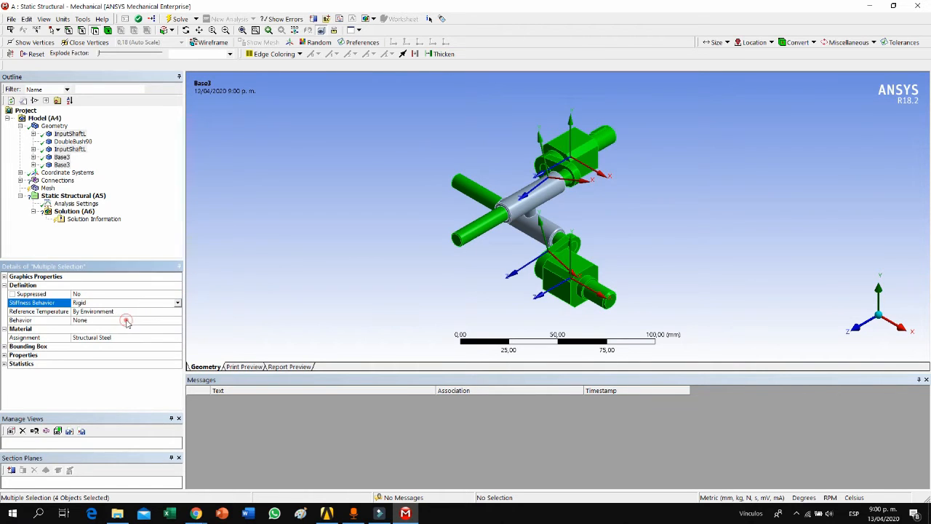
pyautogui.click(90, 142)
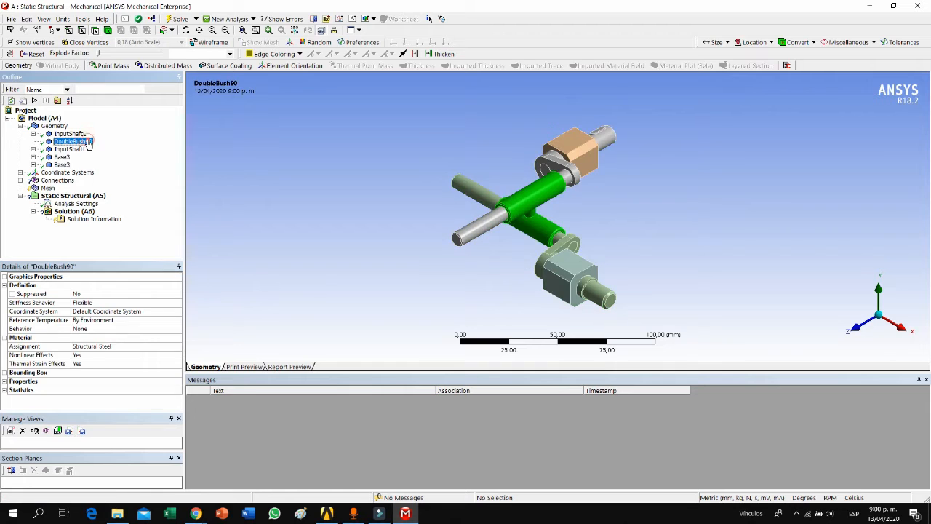
# Step: Delete the automatically generated Contacts group from the model's connections
pyautogui.click(21, 127)
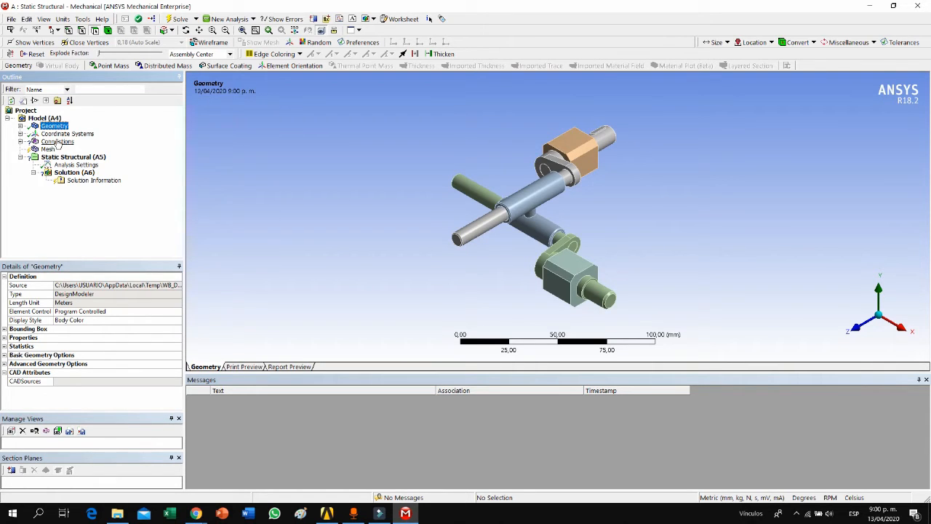
pyautogui.click(21, 141)
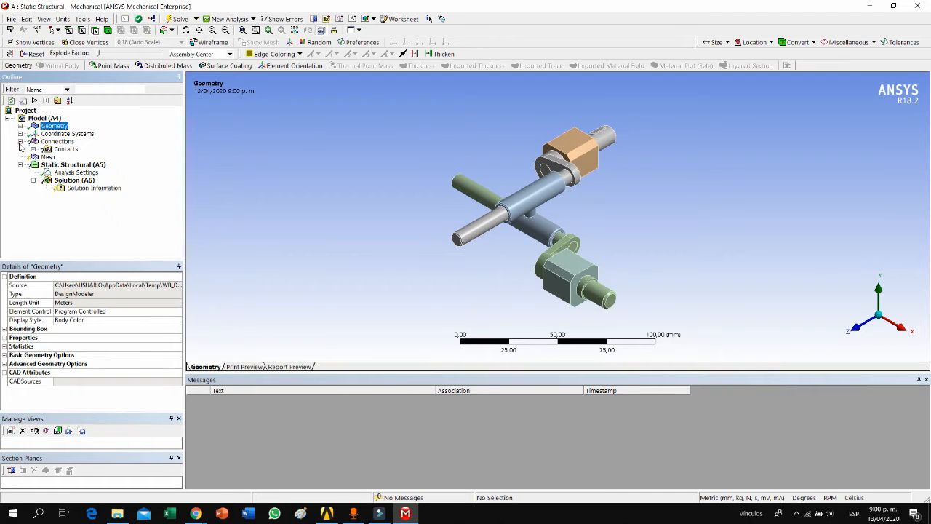
pyautogui.click(66, 149)
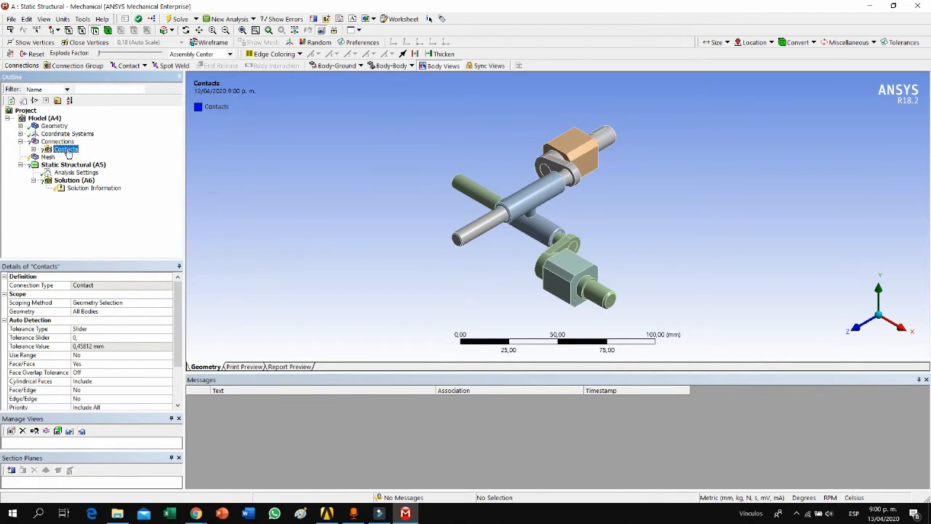
pyautogui.rightClick(67, 151)
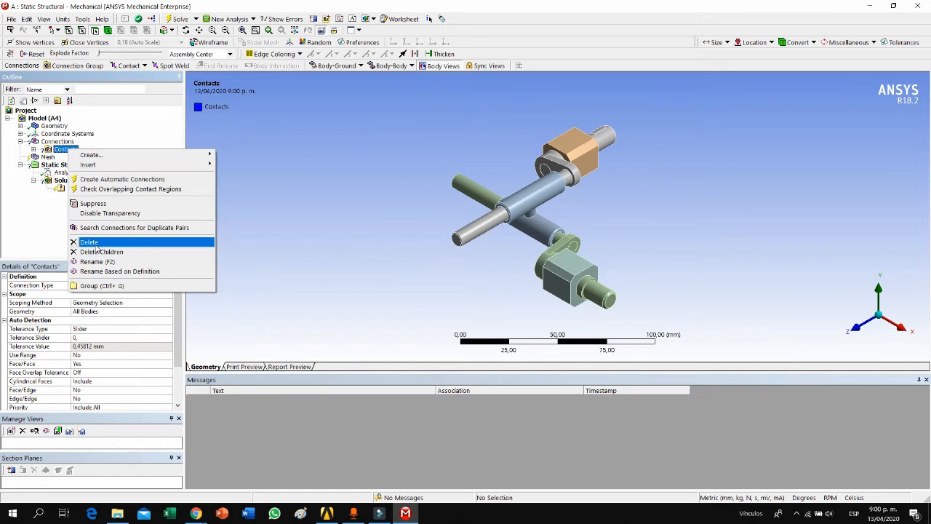
pyautogui.click(94, 243)
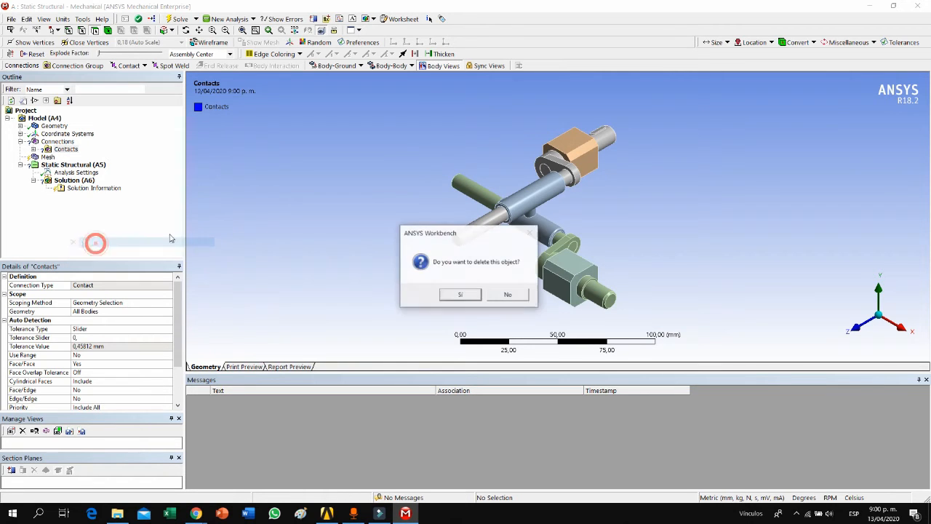
pyautogui.click(451, 294)
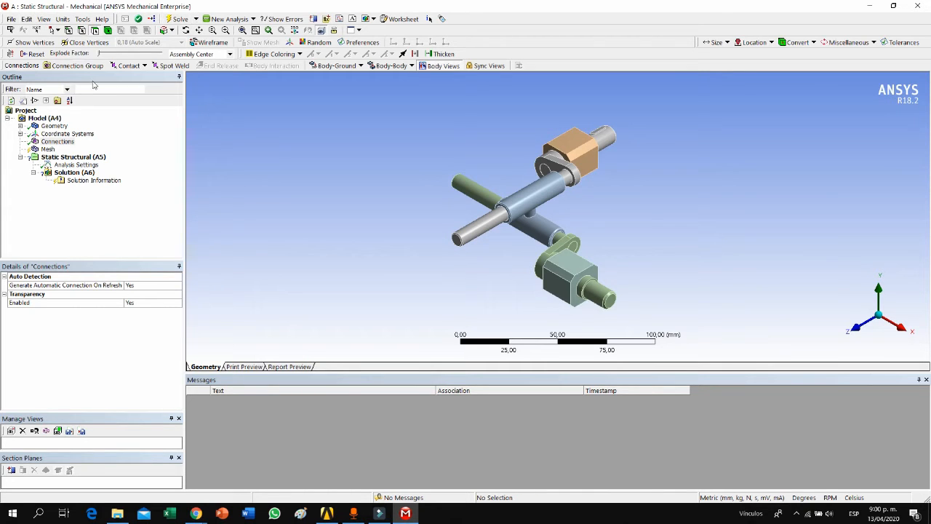
# Step: Add a fixed body-ground joint scoped to the bottom face of the upper Base3 block
pyautogui.click(58, 143)
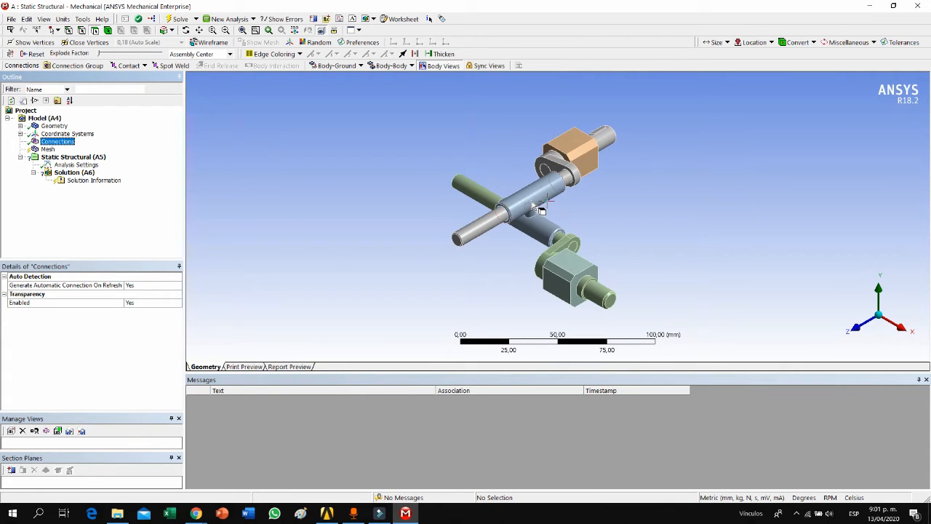
pyautogui.click(344, 67)
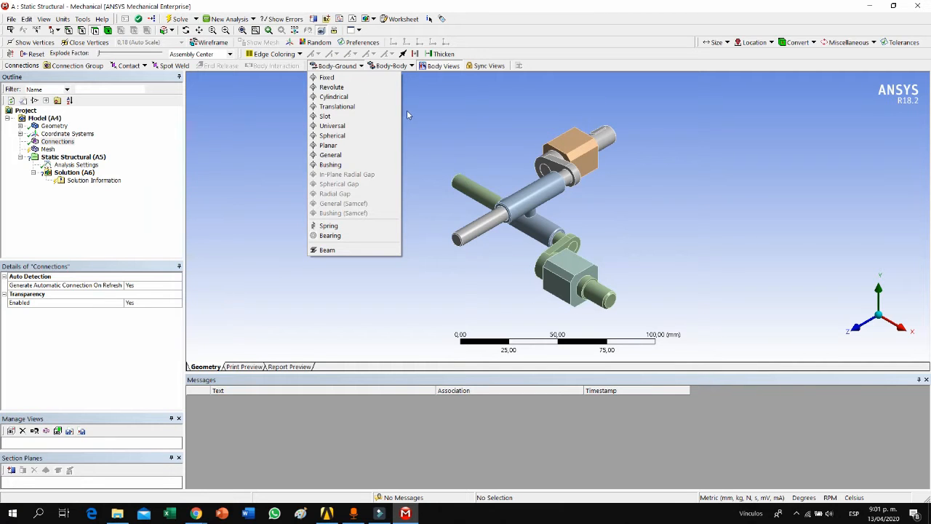
pyautogui.click(348, 81)
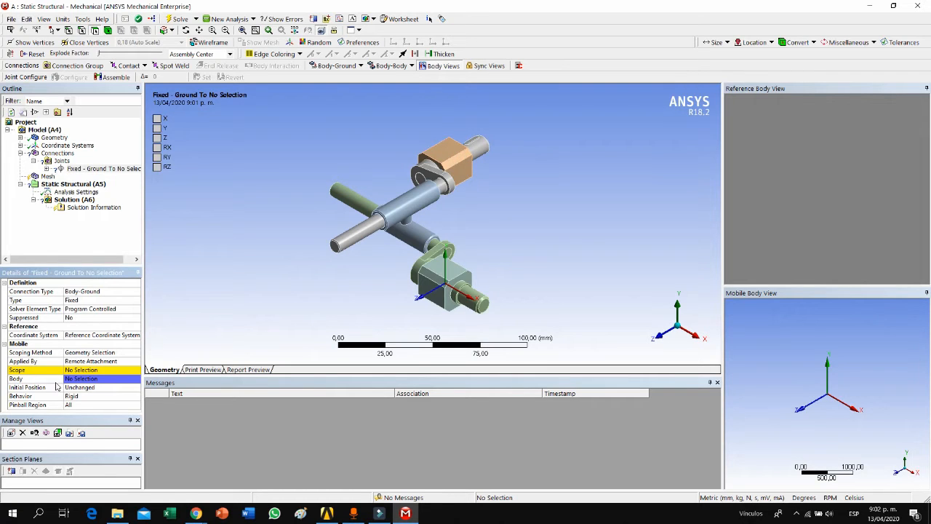
pyautogui.click(78, 374)
pyautogui.click(447, 149)
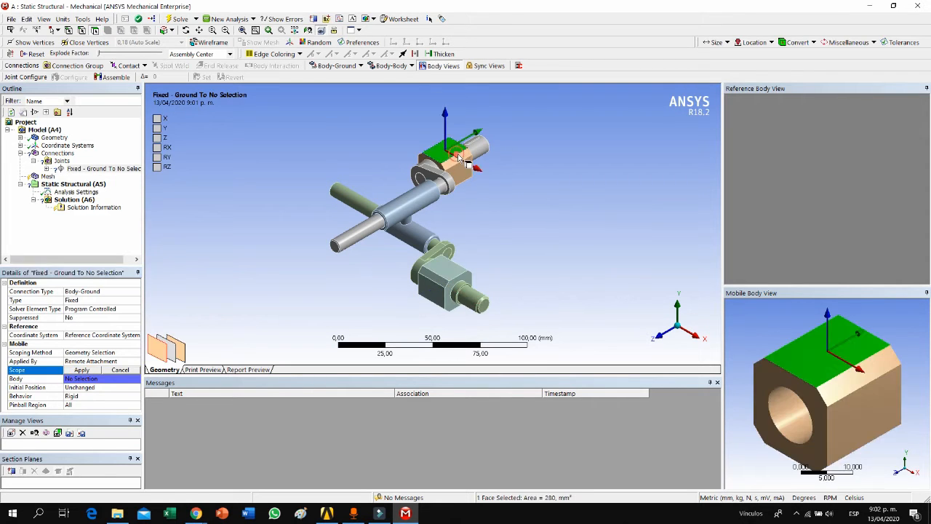
pyautogui.moveTo(883, 456); pyautogui.dragTo(855, 468, button='middle')
pyautogui.click(844, 446)
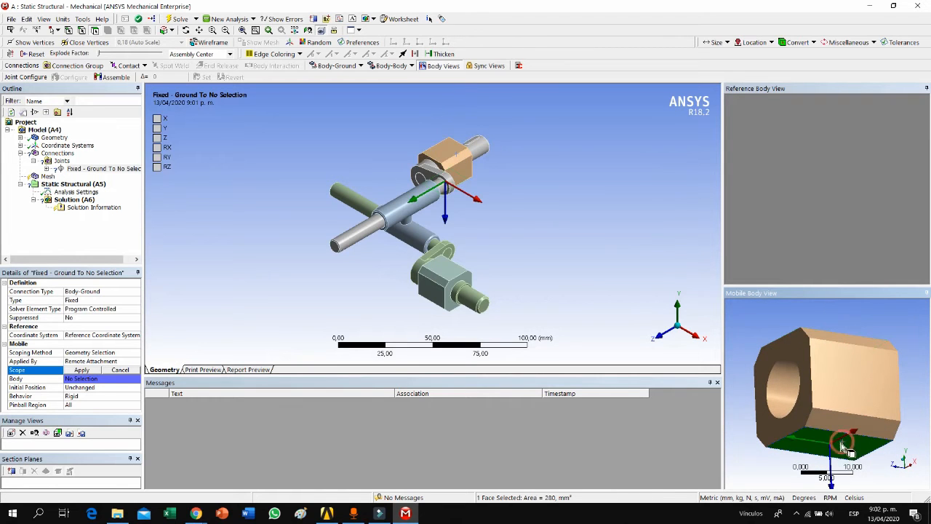
pyautogui.click(82, 371)
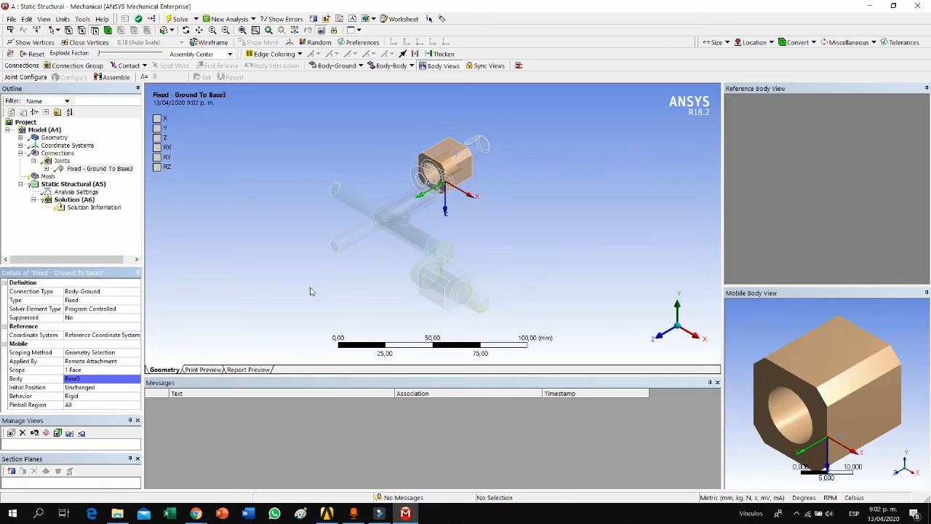
# Step: Add a second fixed body-ground joint scoped to the bottom face of the lower Base3 block
pyautogui.click(66, 162)
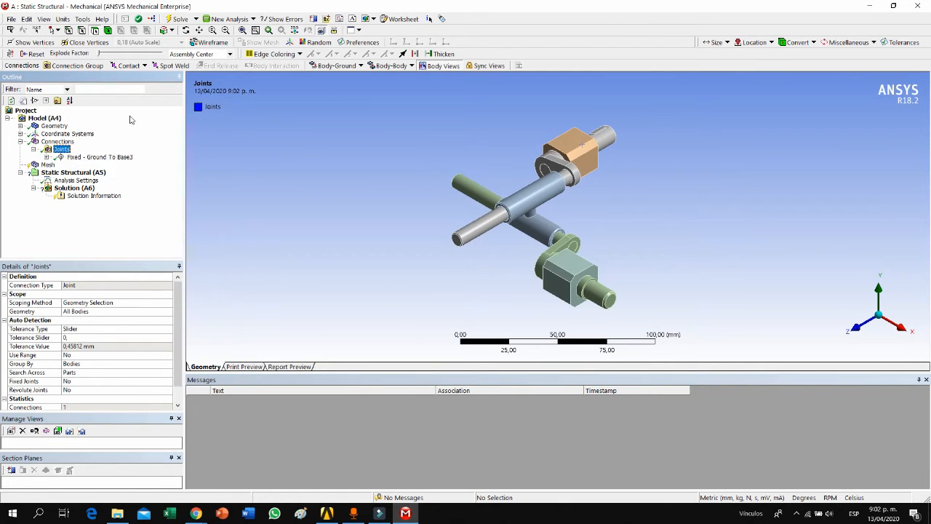
pyautogui.click(328, 67)
pyautogui.click(332, 79)
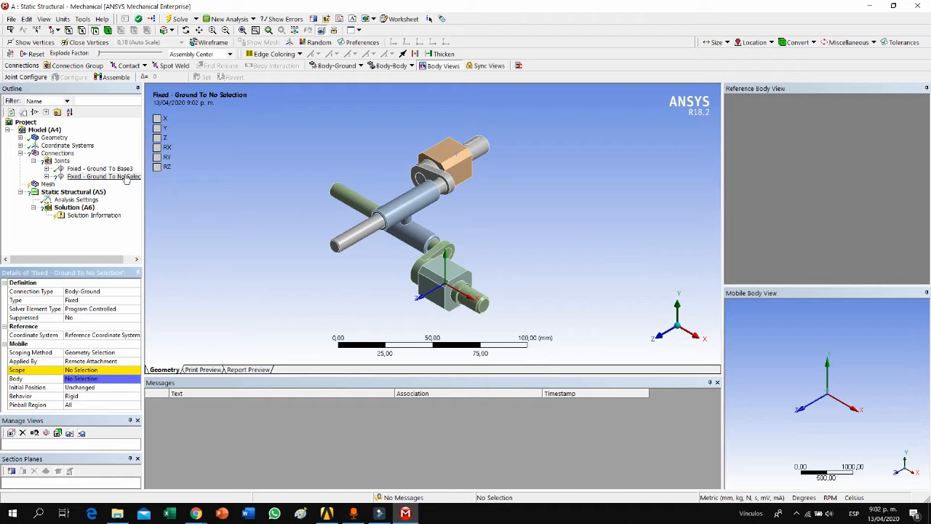
pyautogui.click(78, 373)
pyautogui.click(453, 275)
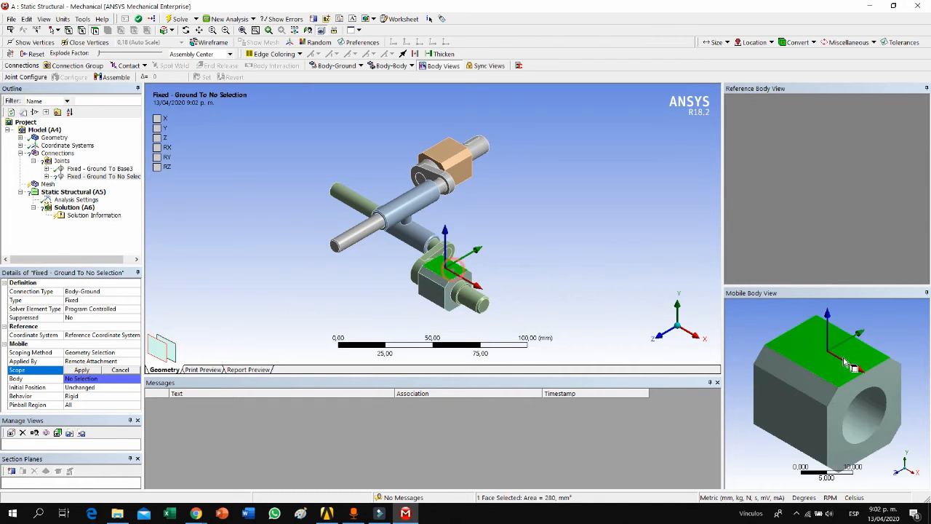
pyautogui.moveTo(751, 466); pyautogui.dragTo(765, 415, button='middle')
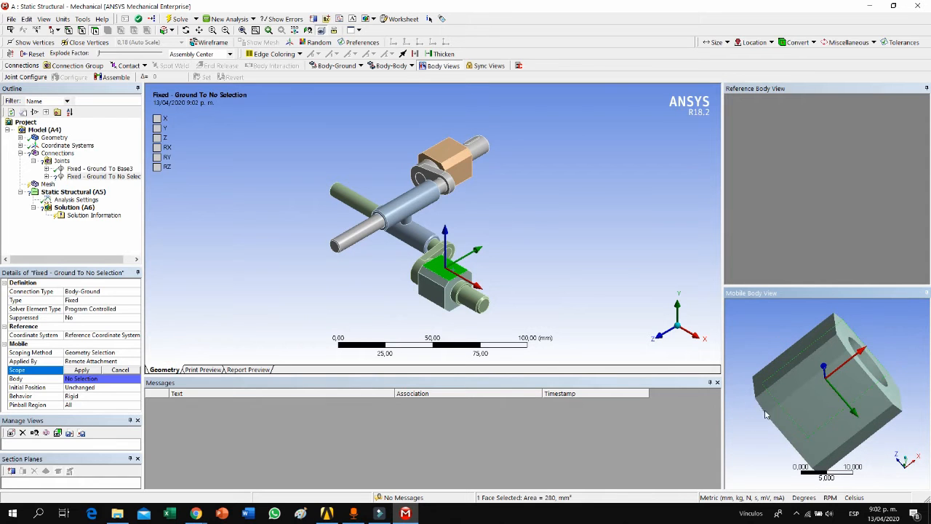
pyautogui.click(829, 416)
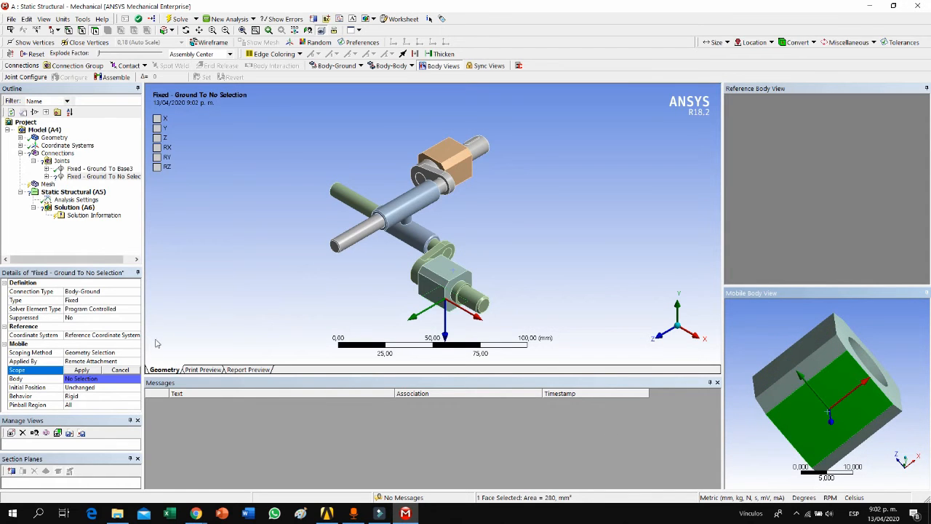
pyautogui.click(82, 370)
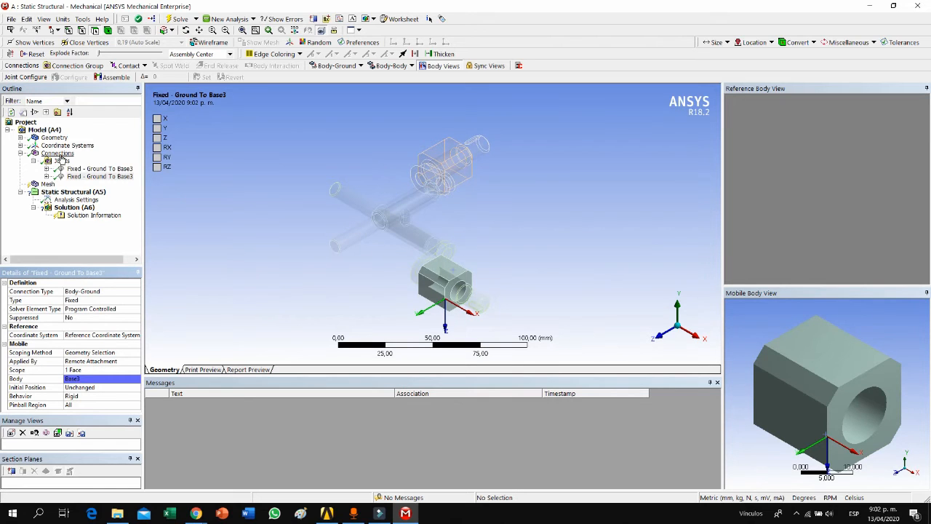
# Step: Create a body-body revolute joint with the inner bore face of the upper Base3 block as its reference scope
pyautogui.click(63, 153)
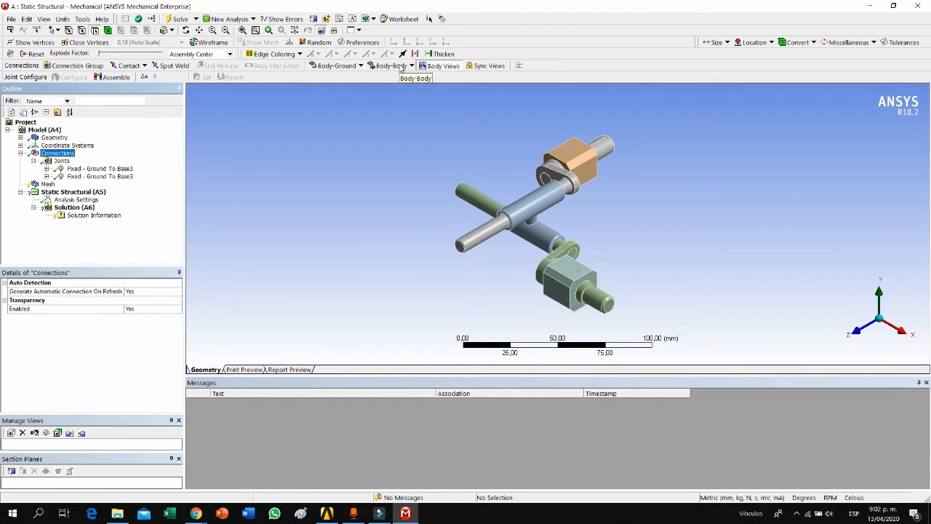
pyautogui.click(609, 149)
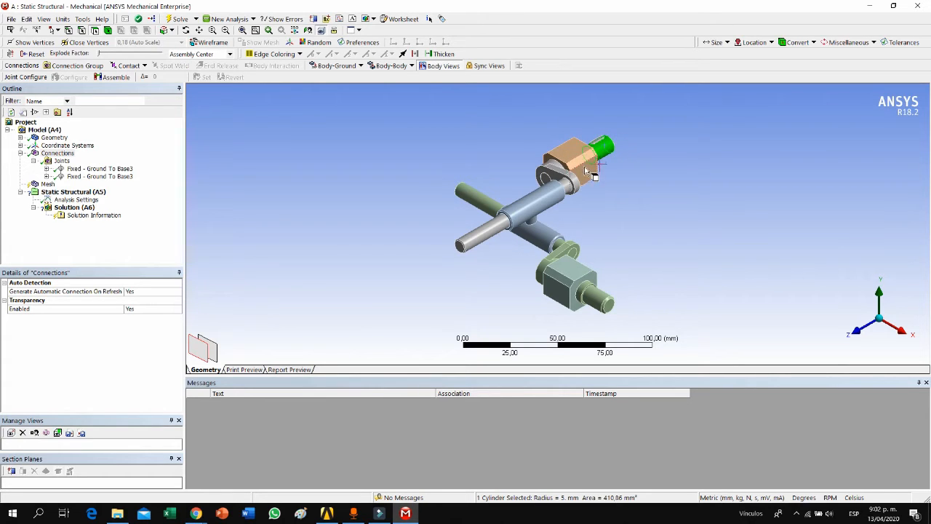
pyautogui.click(662, 167)
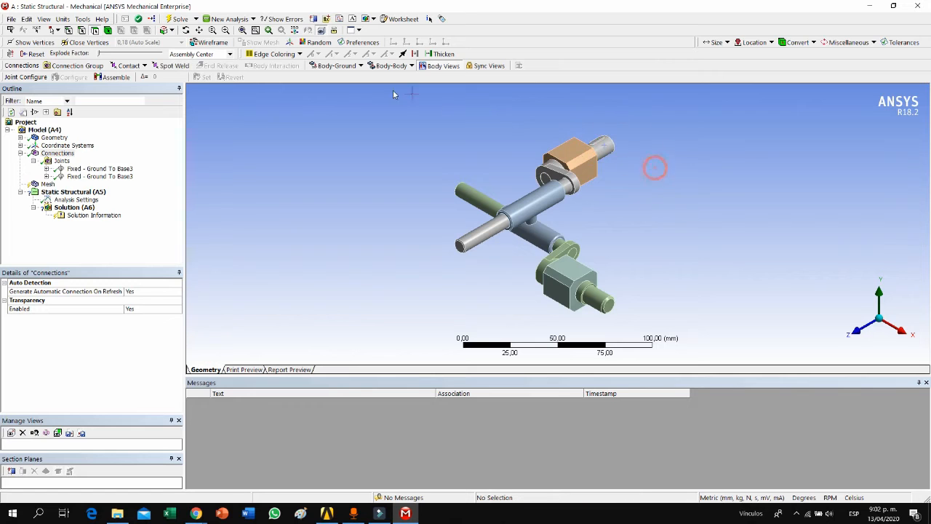
pyautogui.click(392, 66)
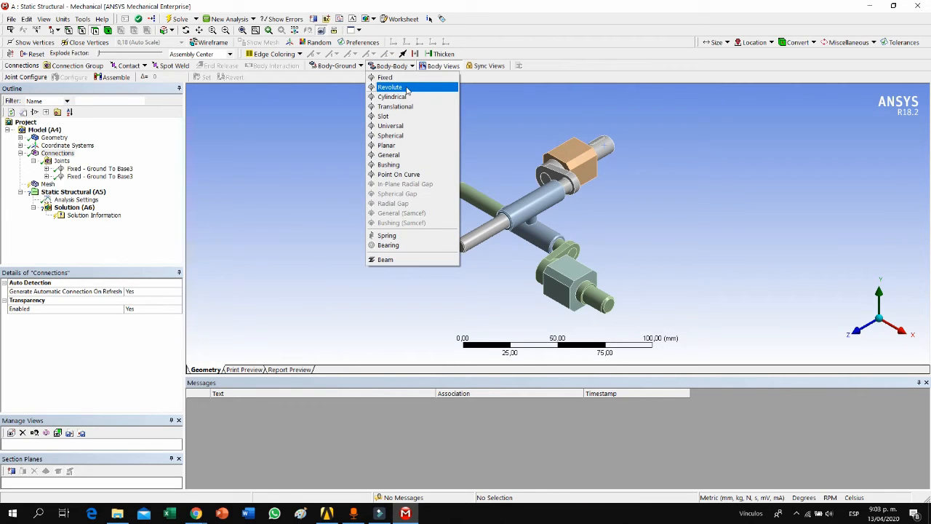
pyautogui.click(407, 89)
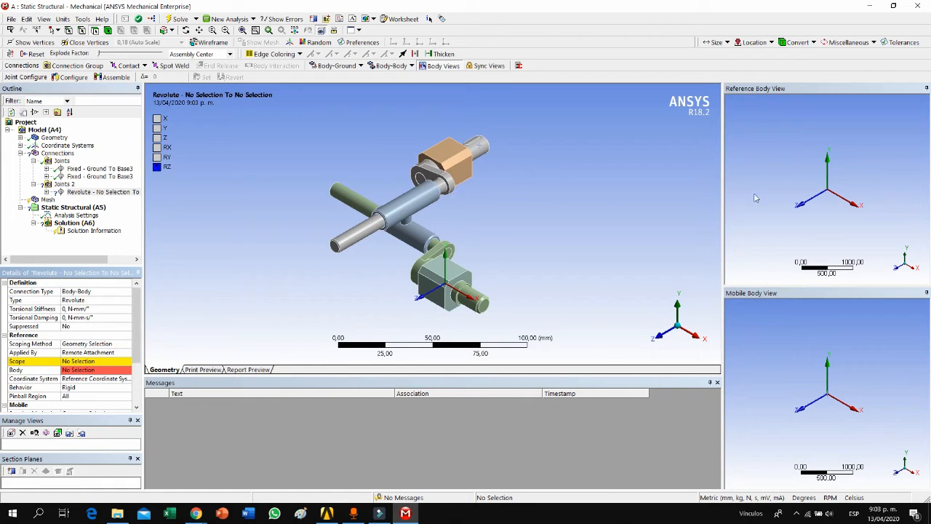
pyautogui.click(75, 362)
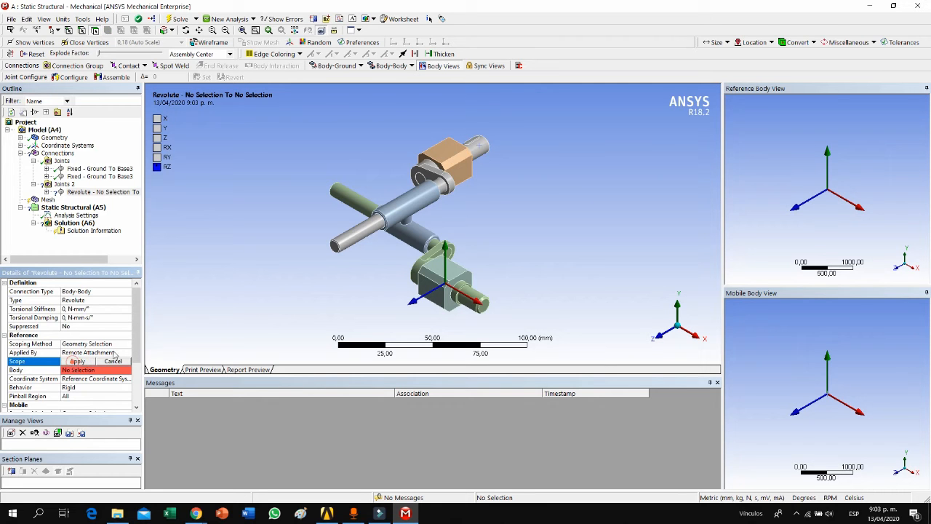
pyautogui.click(453, 152)
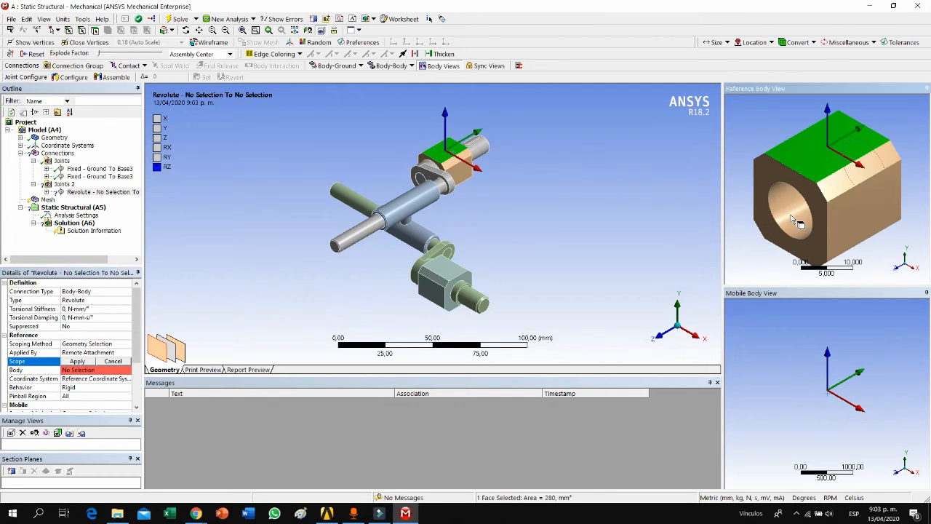
pyautogui.click(785, 222)
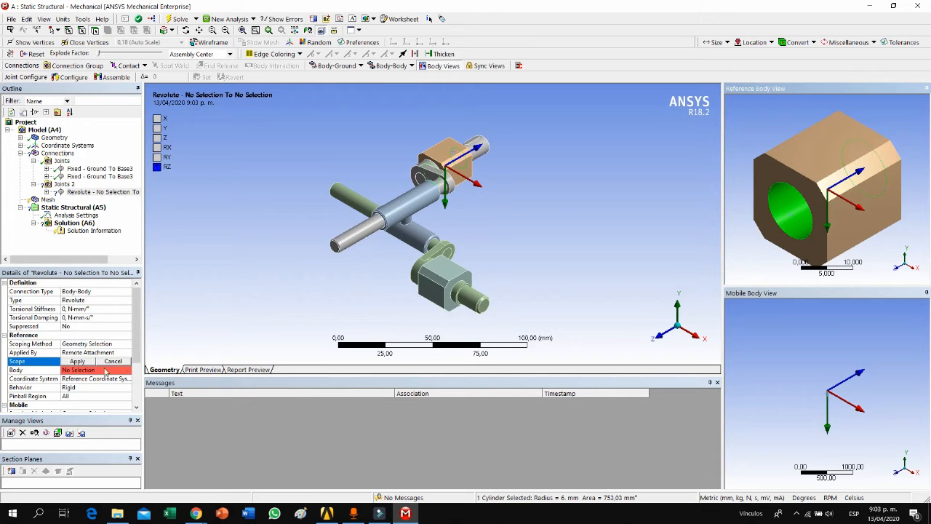
pyautogui.click(82, 362)
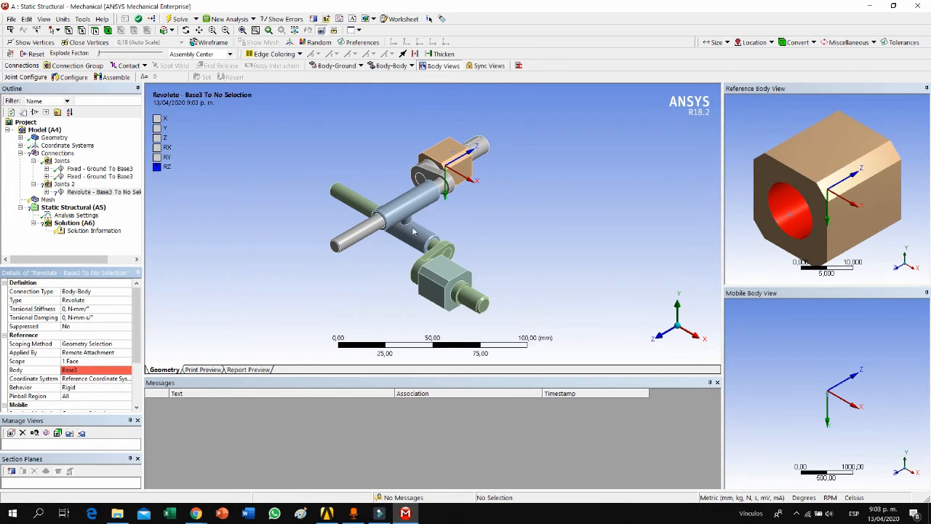
# Step: Set the revolute joint's mobile scope to the InputShaftL cylindrical face that sits in the upper Base3 bore
pyautogui.scroll(-3, 22, 351)
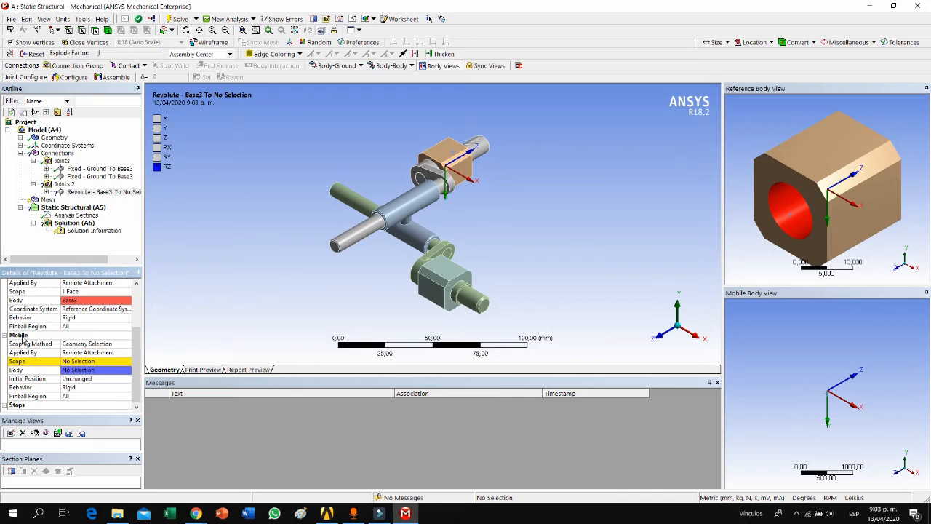
pyautogui.click(72, 361)
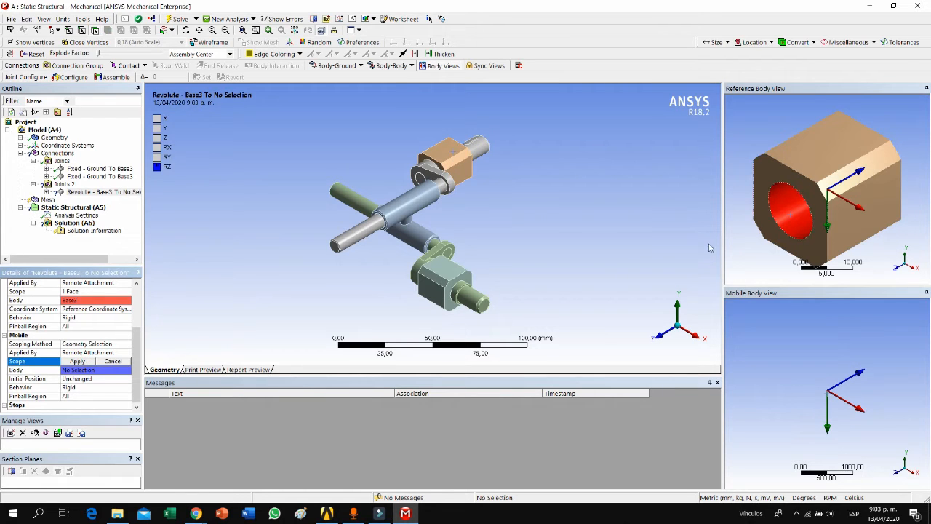
pyautogui.click(481, 148)
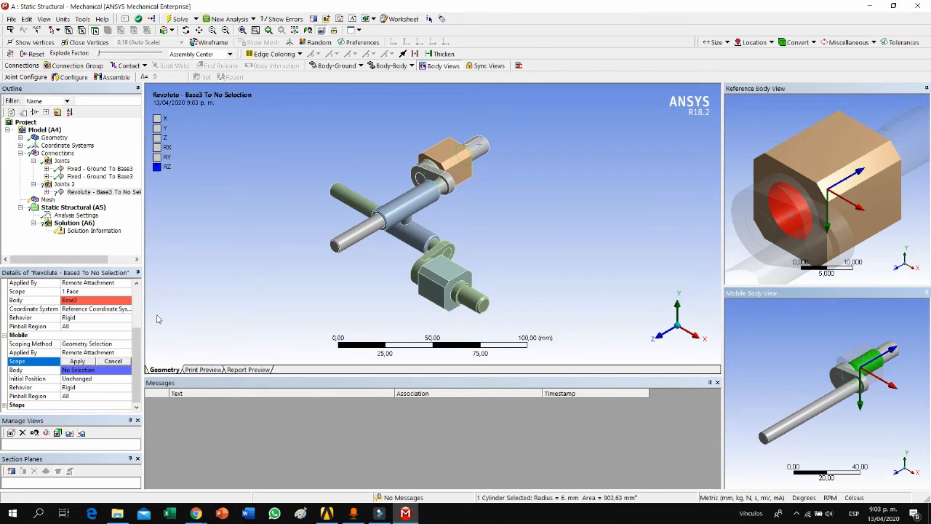
pyautogui.click(78, 362)
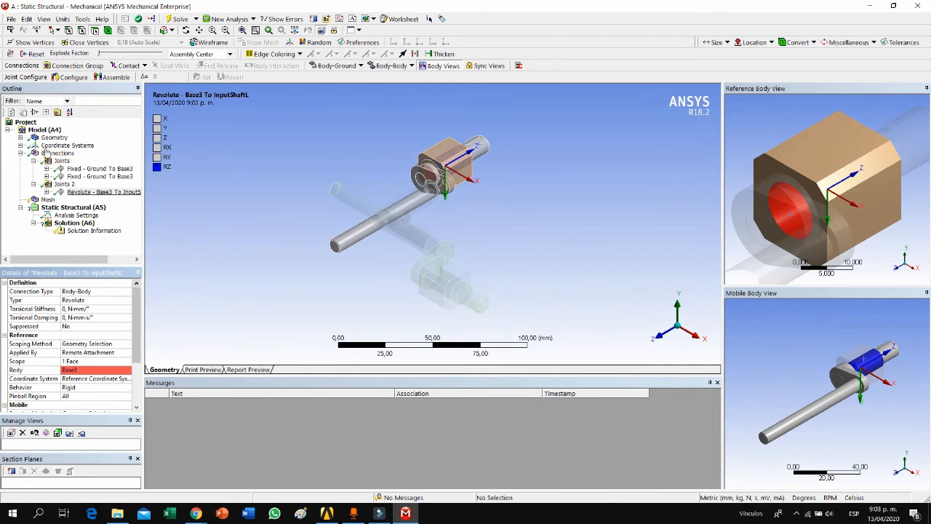
# Step: Create a second body-body revolute joint in Joints 2, referencing the inner bore face of the lower Base3 block
pyautogui.click(63, 184)
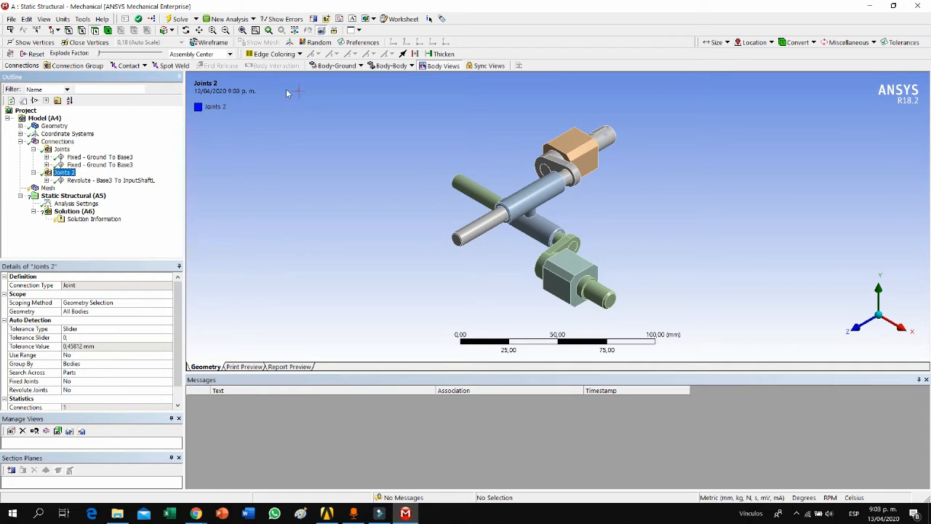
pyautogui.click(397, 67)
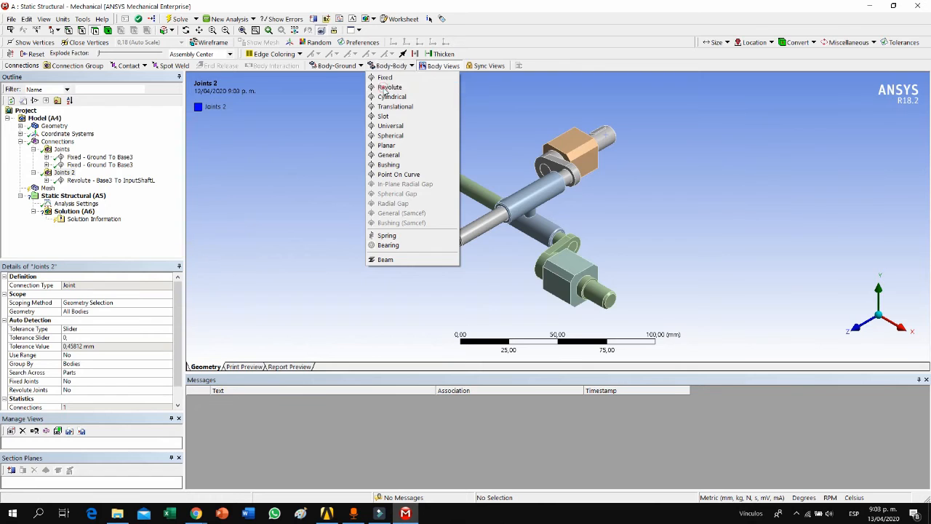
pyautogui.click(389, 87)
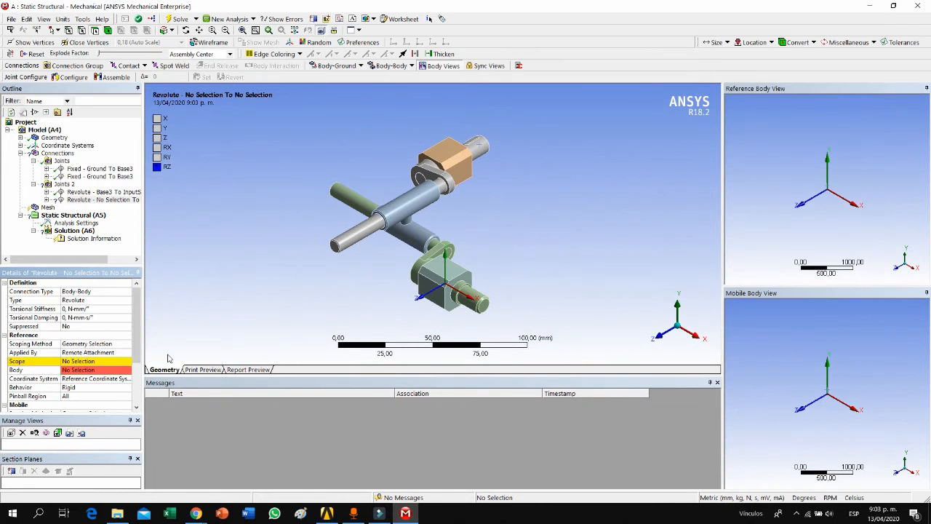
pyautogui.click(74, 362)
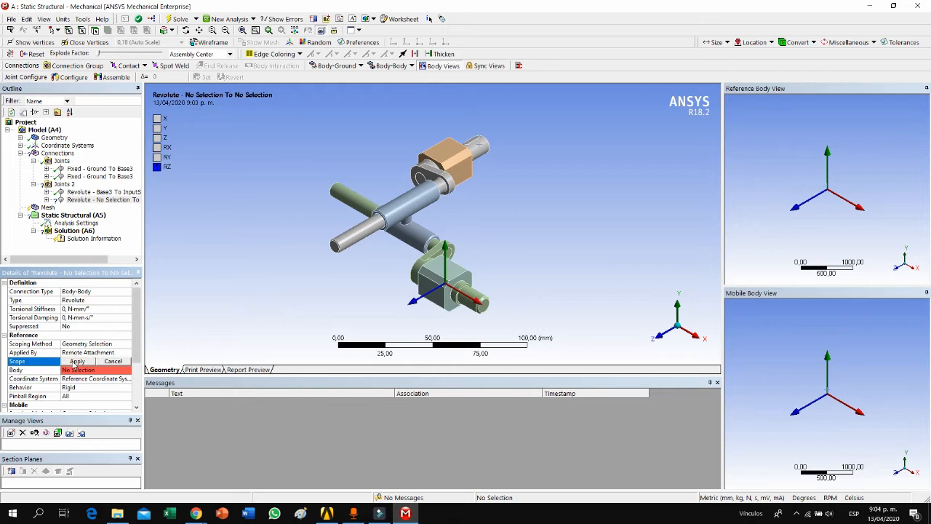
pyautogui.click(457, 274)
pyautogui.click(854, 219)
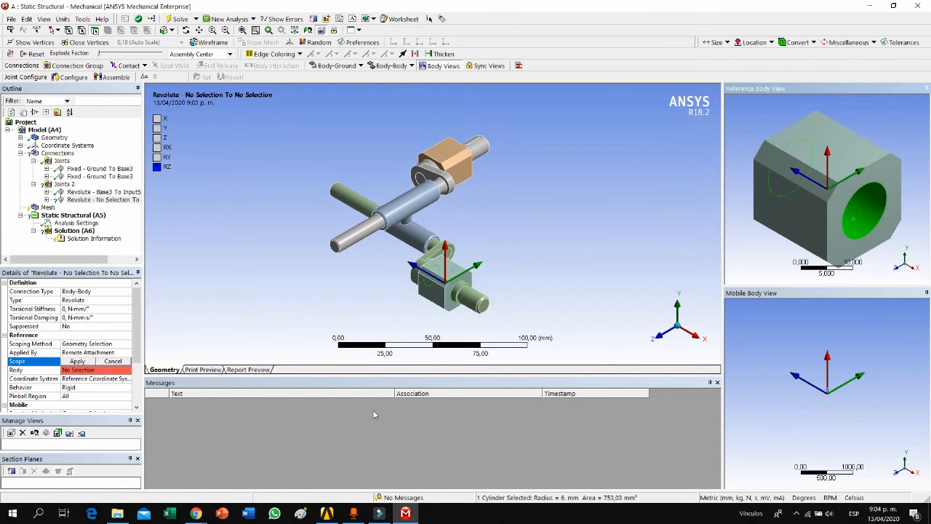
pyautogui.click(86, 364)
# Step: Set the second revolute joint's mobile scope to the lower InputShaftL's cylindrical face inside the Base3 bore
pyautogui.scroll(-2, 68, 373)
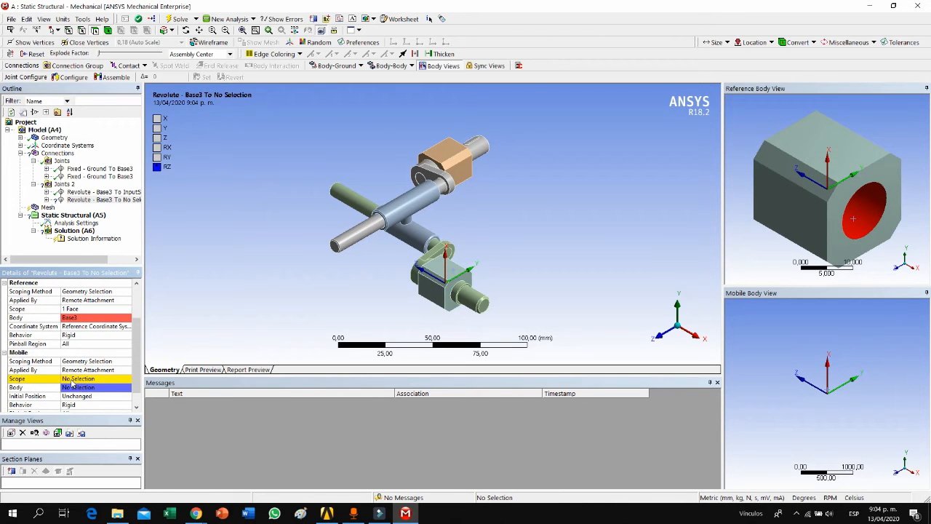
pyautogui.click(71, 379)
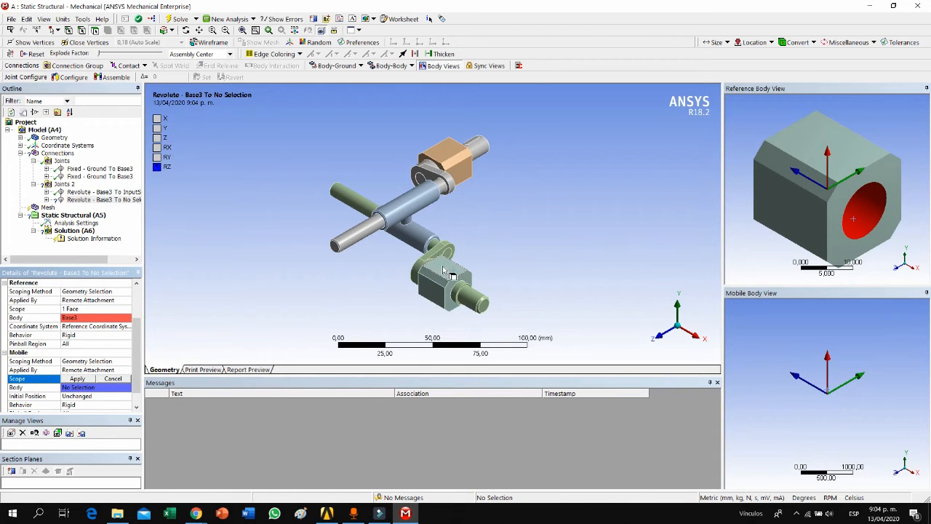
pyautogui.click(479, 304)
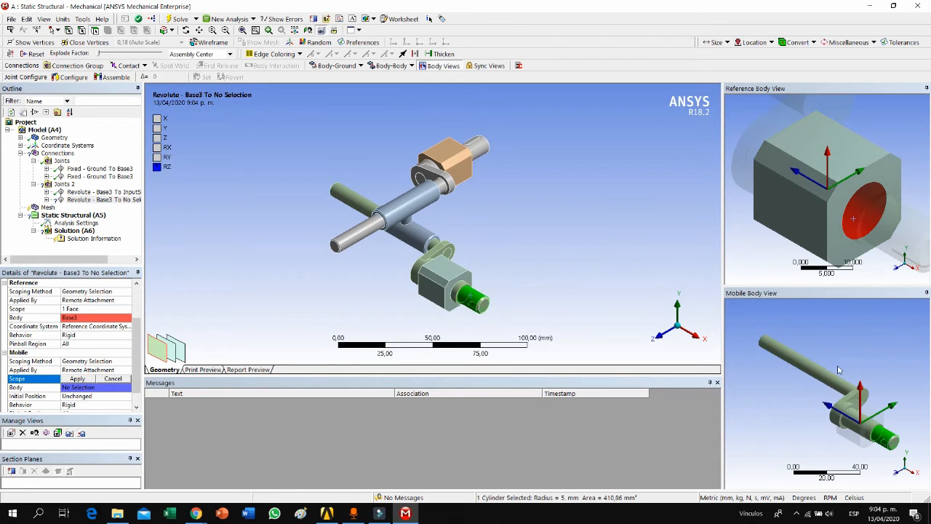
pyautogui.click(77, 379)
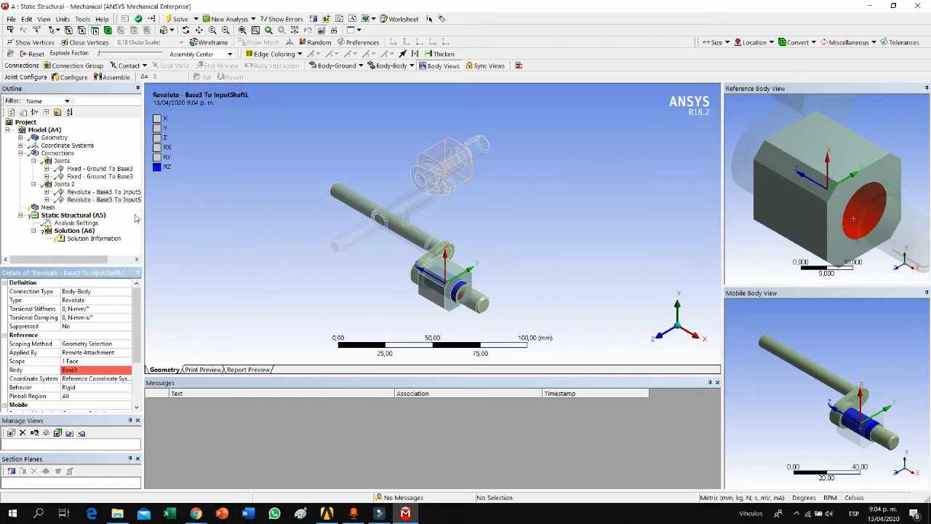
# Step: Create a body-body cylindrical joint with the long cylindrical face of the upper InputShaftL as its reference scope
pyautogui.click(58, 153)
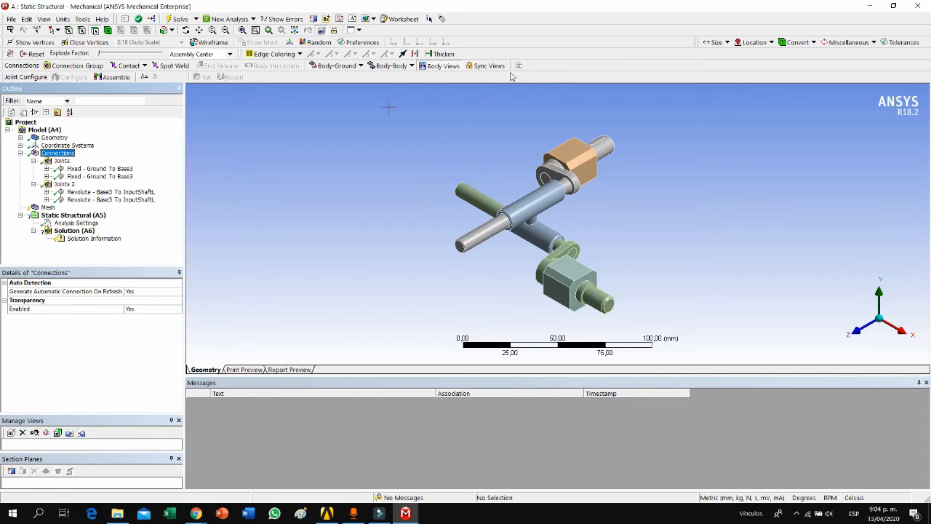
pyautogui.click(377, 68)
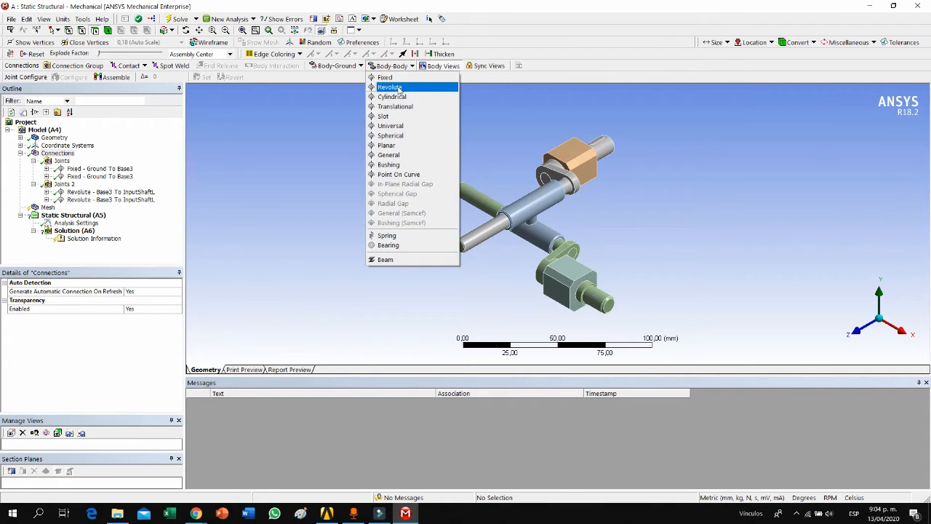
pyautogui.click(391, 96)
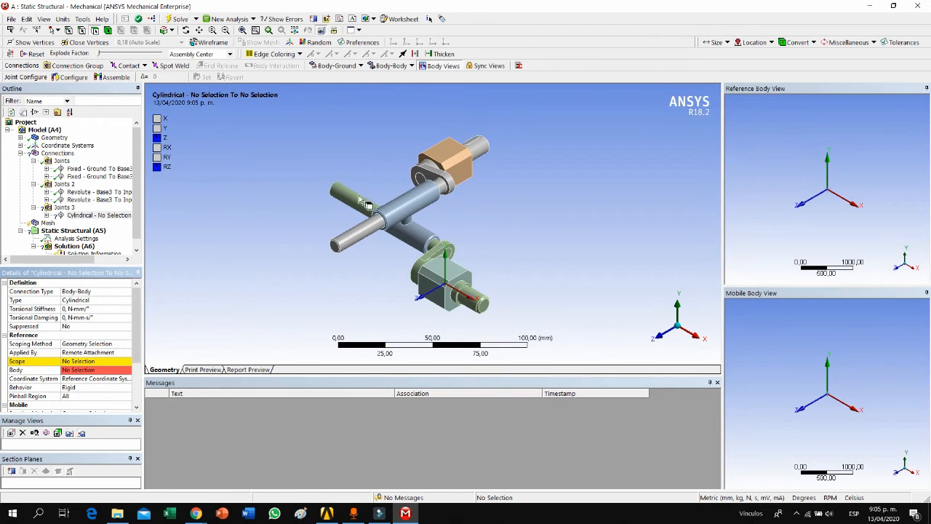
pyautogui.click(374, 227)
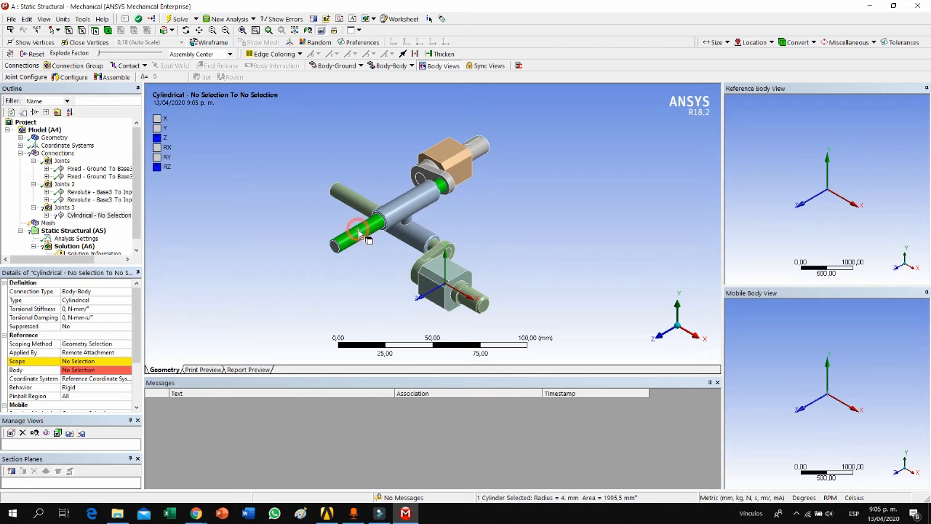
pyautogui.click(70, 362)
pyautogui.click(71, 362)
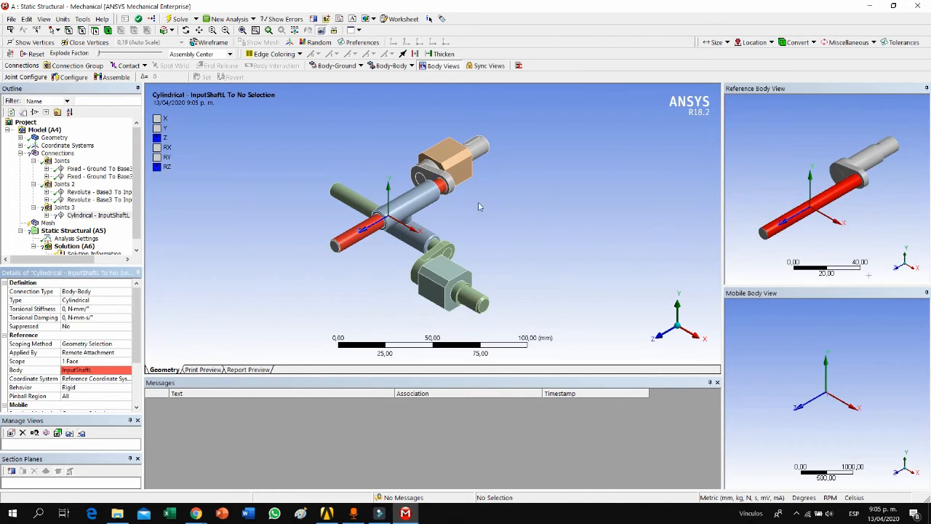
# Step: Set the first cylindrical joint's mobile scope to the outer cylindrical face of DoubleBush90's upper tube
pyautogui.click(414, 211)
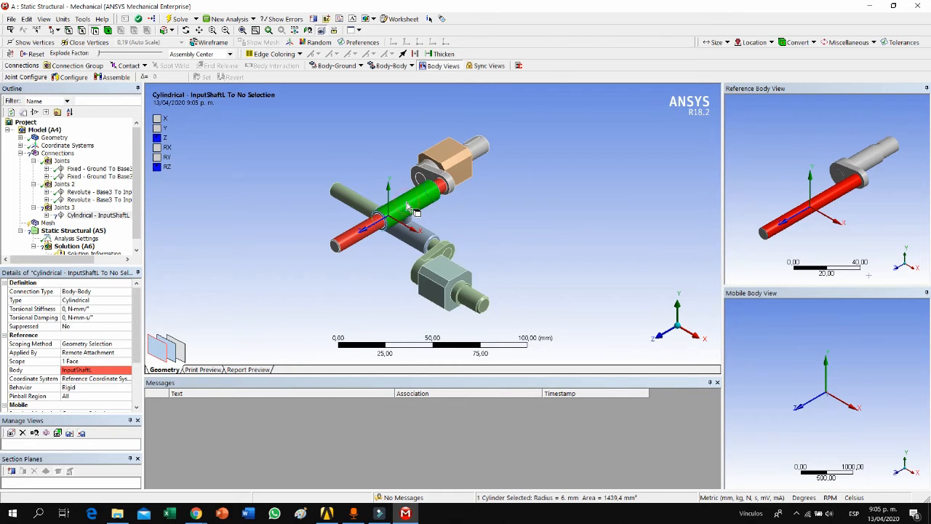
pyautogui.scroll(-2, 66, 342)
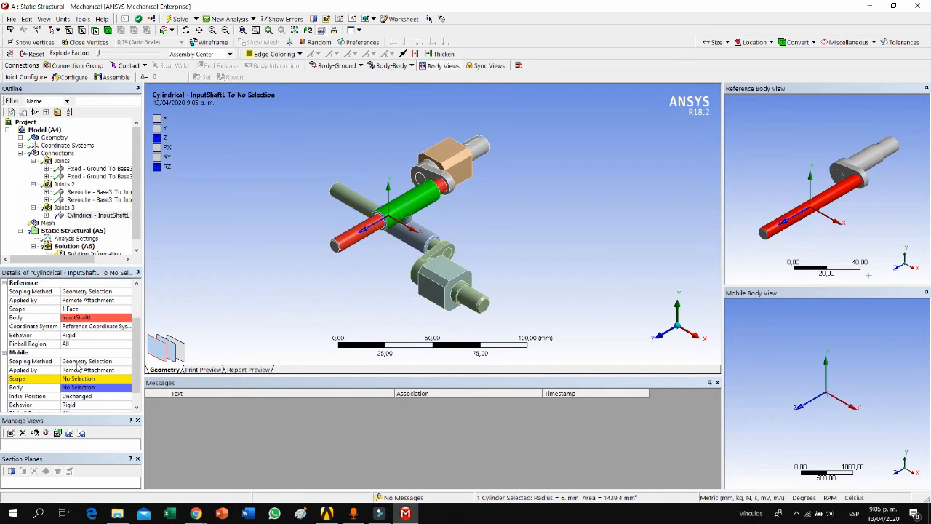
pyautogui.click(73, 379)
pyautogui.click(72, 381)
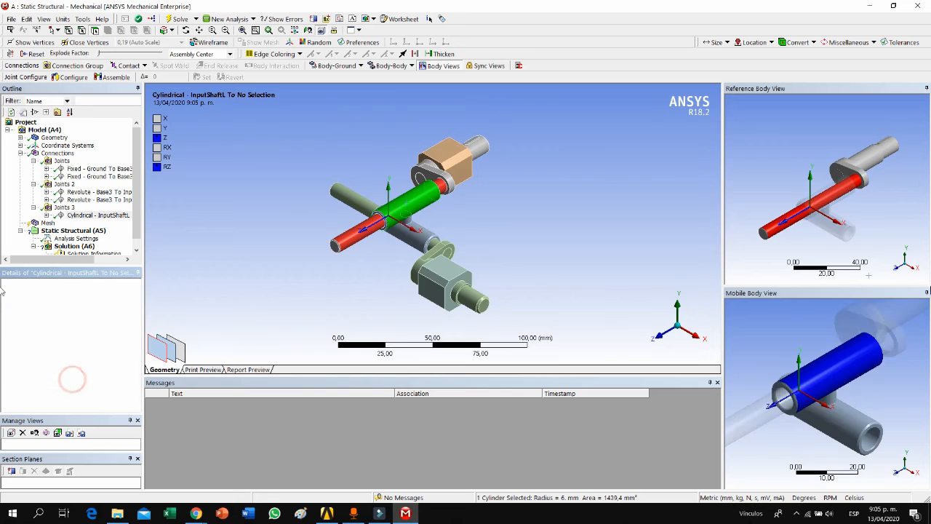
# Step: Set the first cylindrical joint's mobile scope to the inner bore face of DoubleBush90's upper tube
pyautogui.click(790, 411)
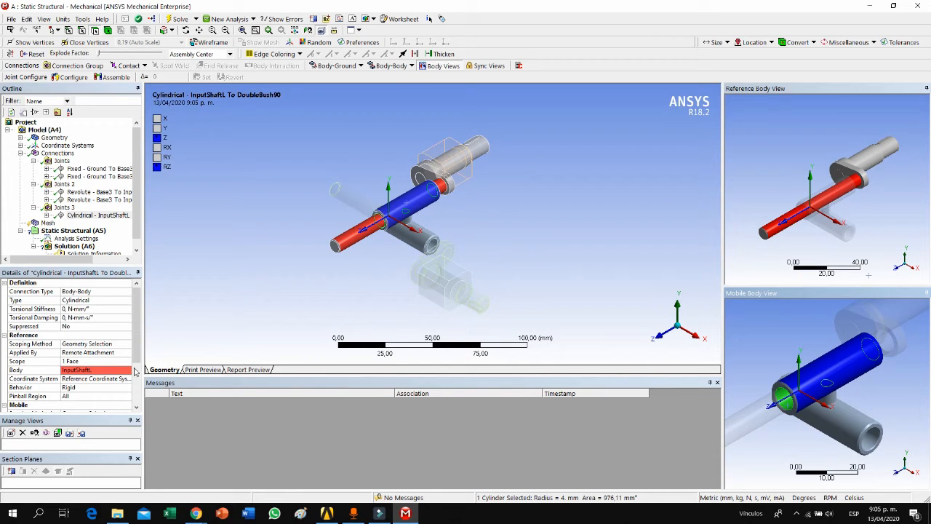
pyautogui.scroll(-2, 83, 393)
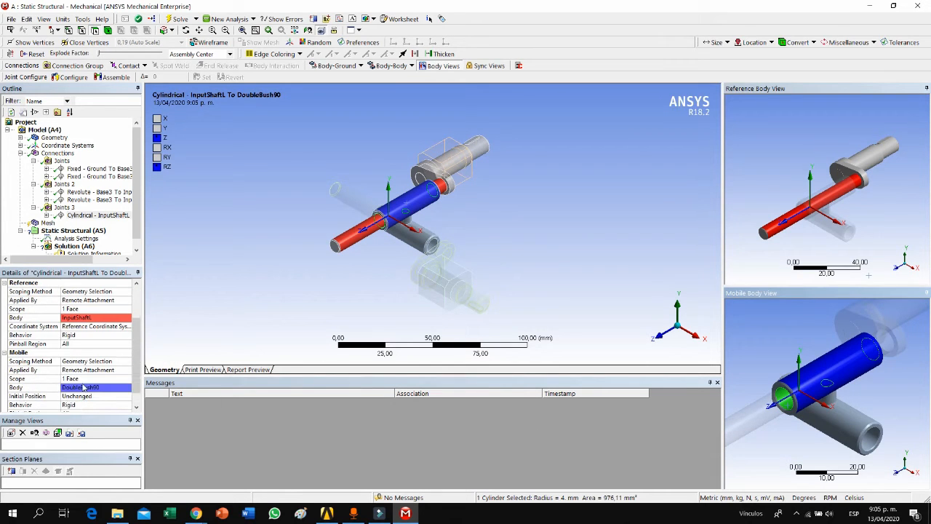
pyautogui.scroll(-1, 83, 387)
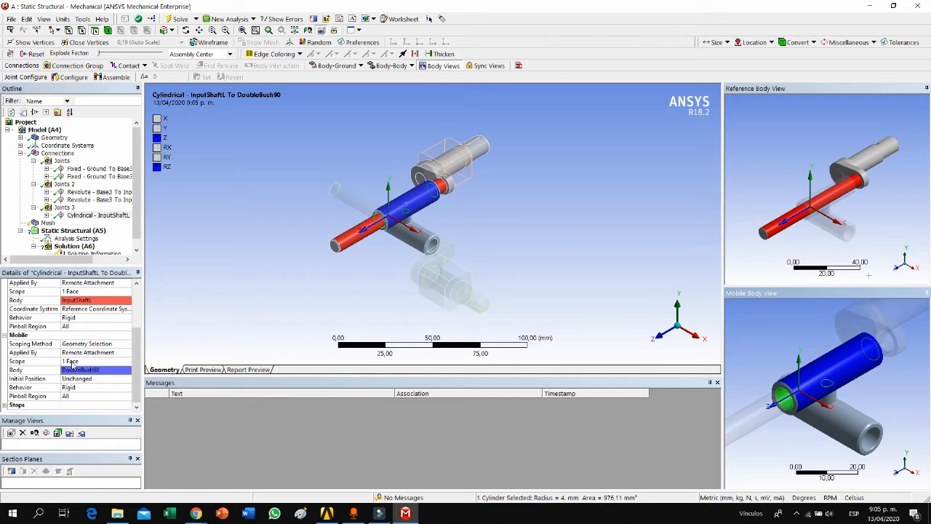
pyautogui.click(71, 362)
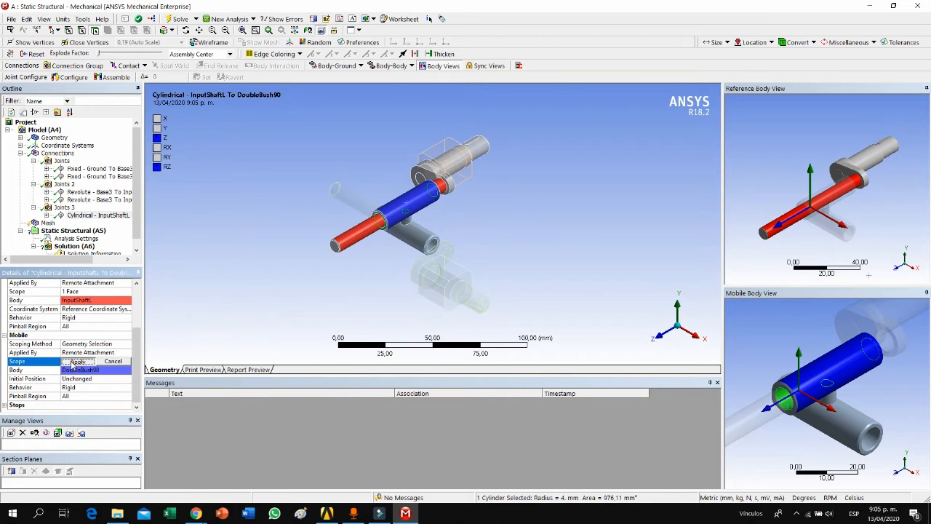
pyautogui.click(73, 362)
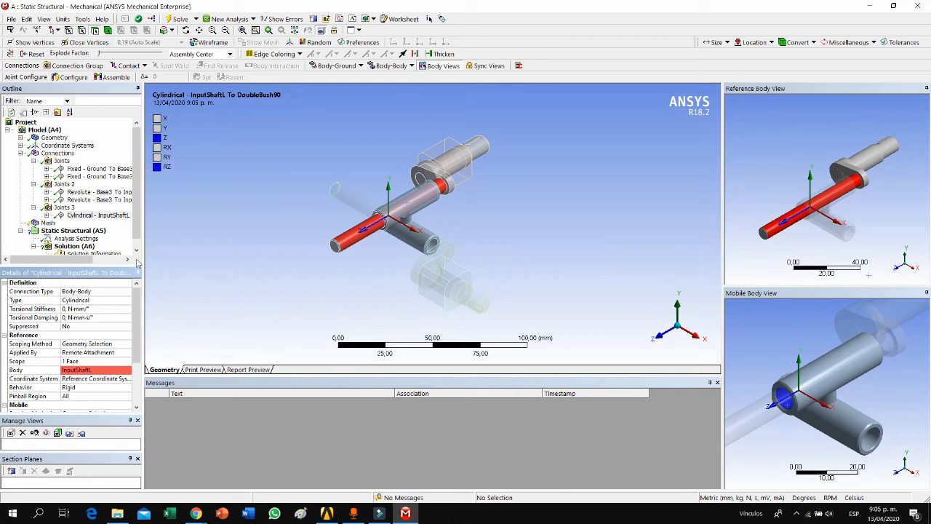
# Step: Create a second body-body cylindrical joint in Joints 3, referencing the long cylindrical face of the lower InputShaftL
pyautogui.click(65, 207)
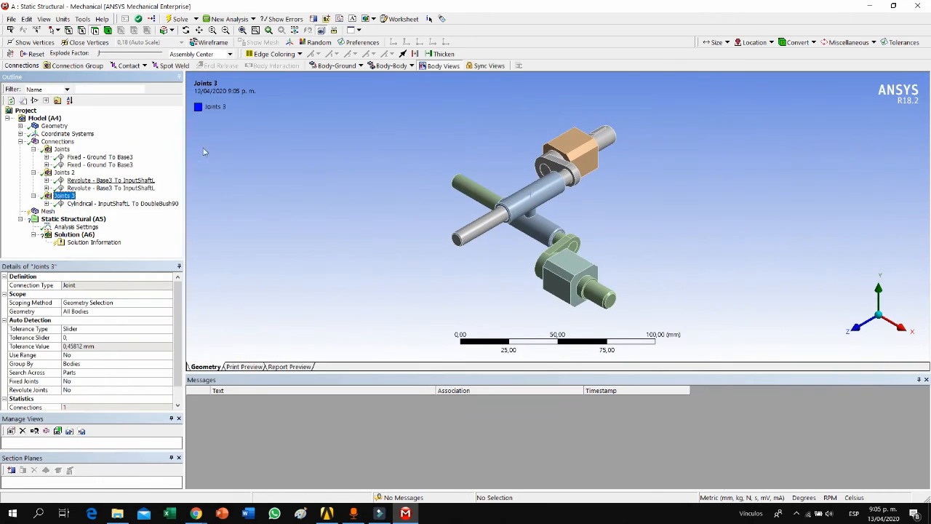
pyautogui.click(385, 66)
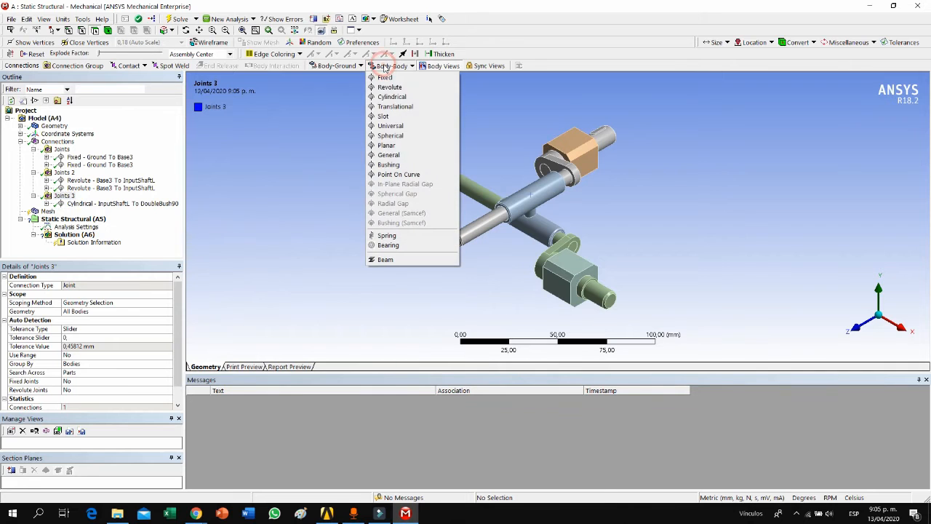
pyautogui.click(391, 97)
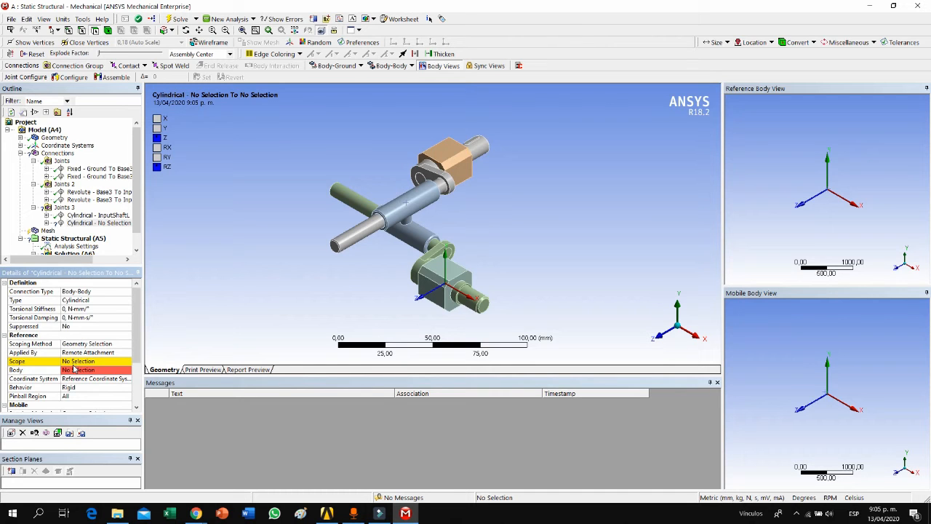
pyautogui.click(75, 362)
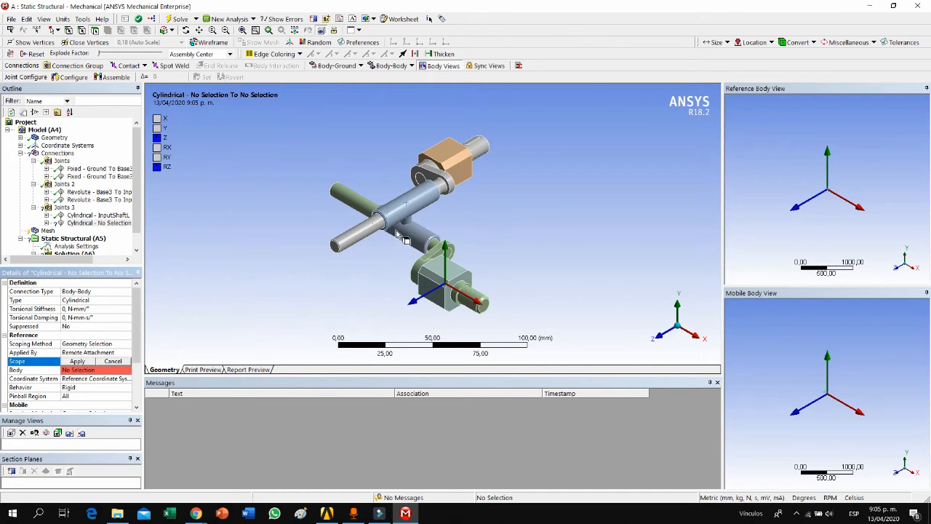
pyautogui.click(358, 206)
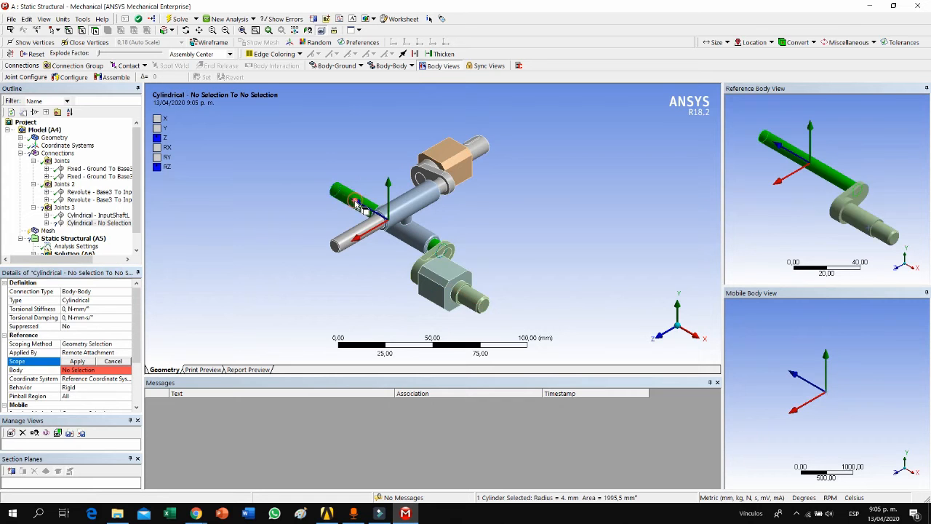
pyautogui.click(84, 364)
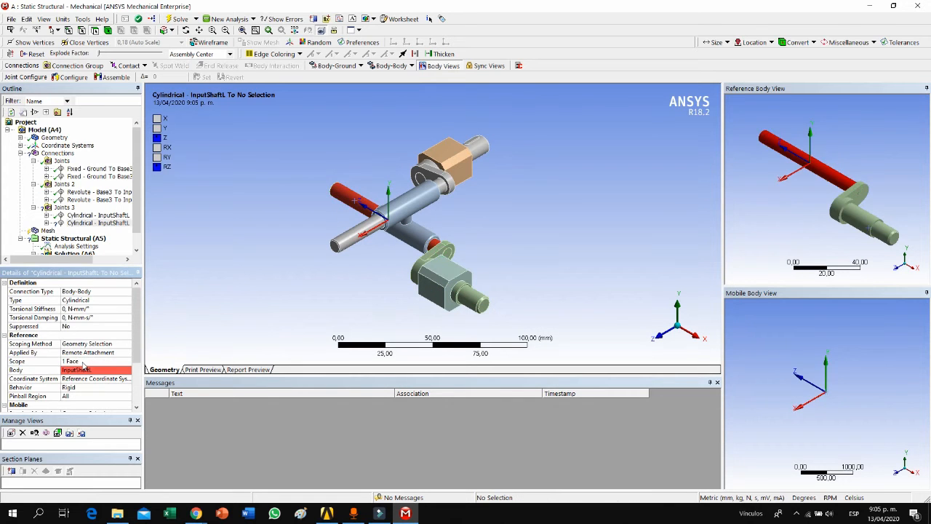
# Step: Set the second cylindrical joint's mobile scope to the inner bore face of DoubleBush90's lower tube
pyautogui.scroll(-3, 82, 368)
pyautogui.click(79, 361)
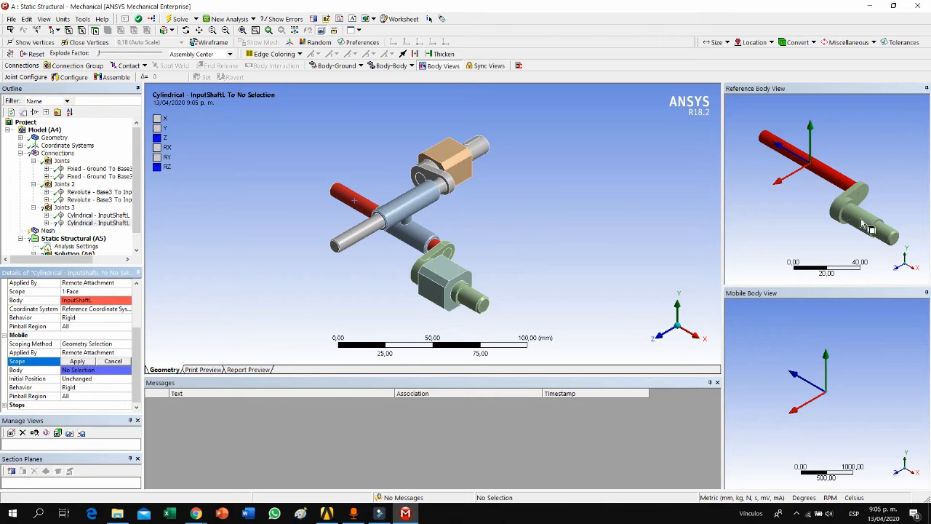
pyautogui.click(429, 241)
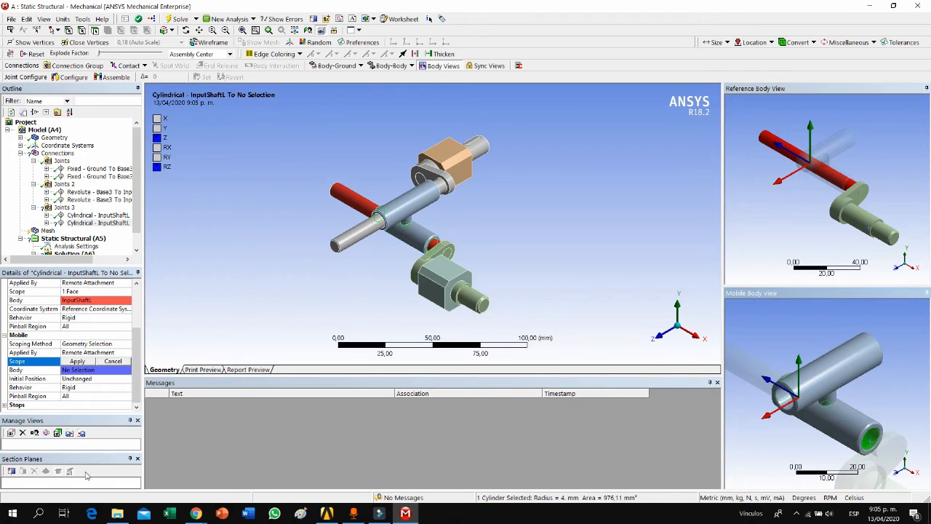
pyautogui.click(72, 361)
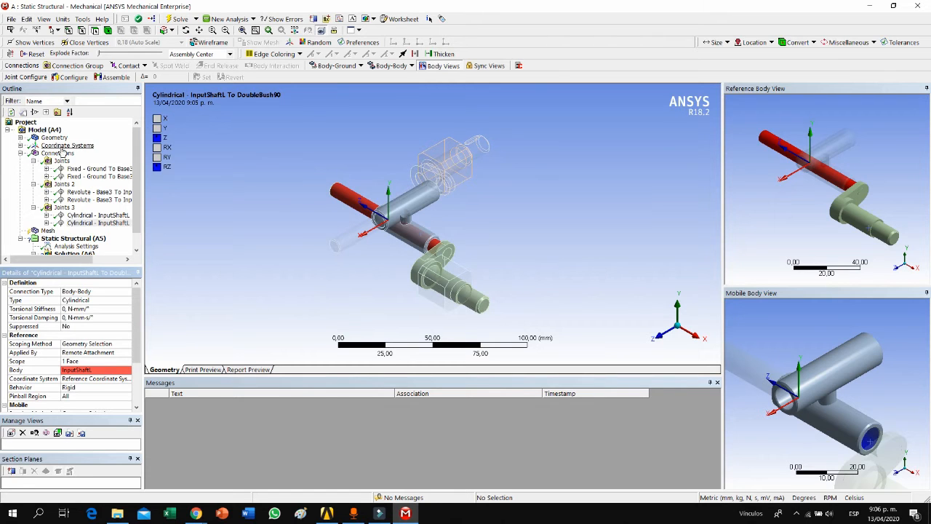
# Step: Test the upper Base3 to InputShaftL revolute joint with Configure by rotating the shaft about its RZ axis
pyautogui.click(21, 154)
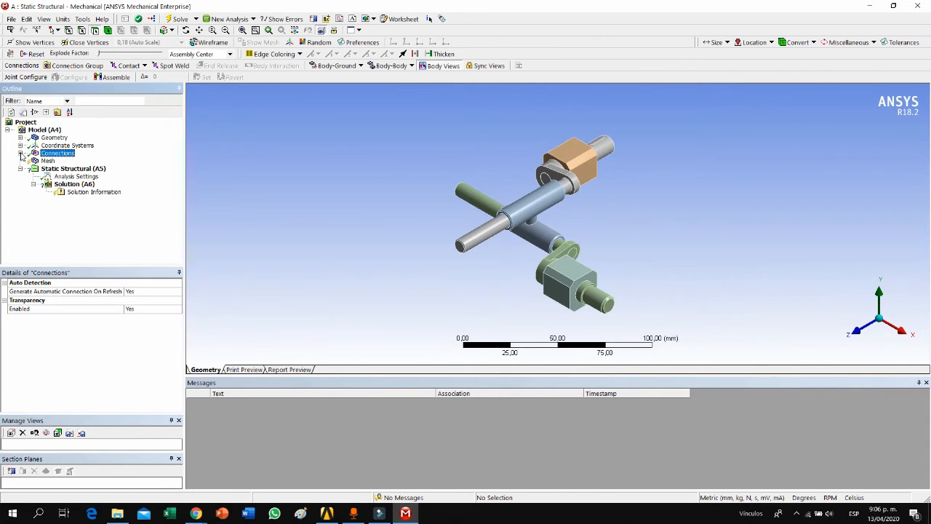
pyautogui.click(21, 154)
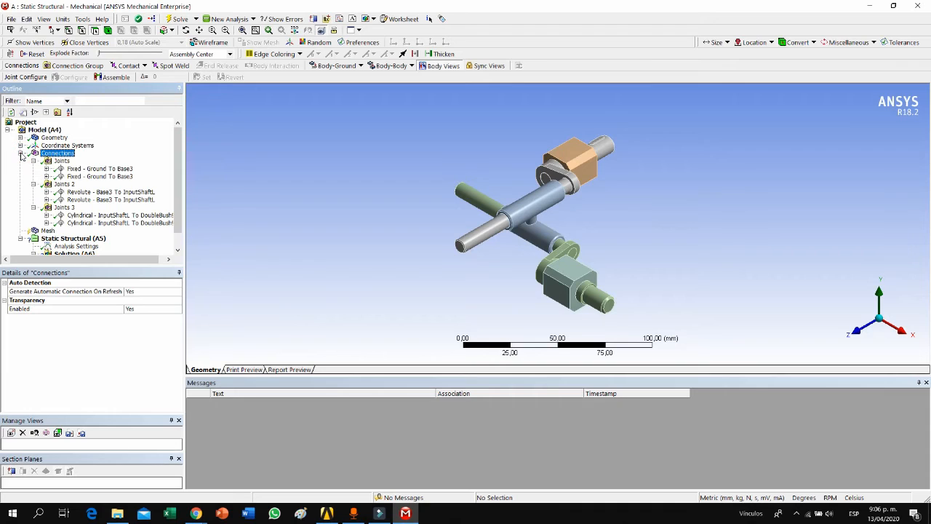
pyautogui.click(109, 192)
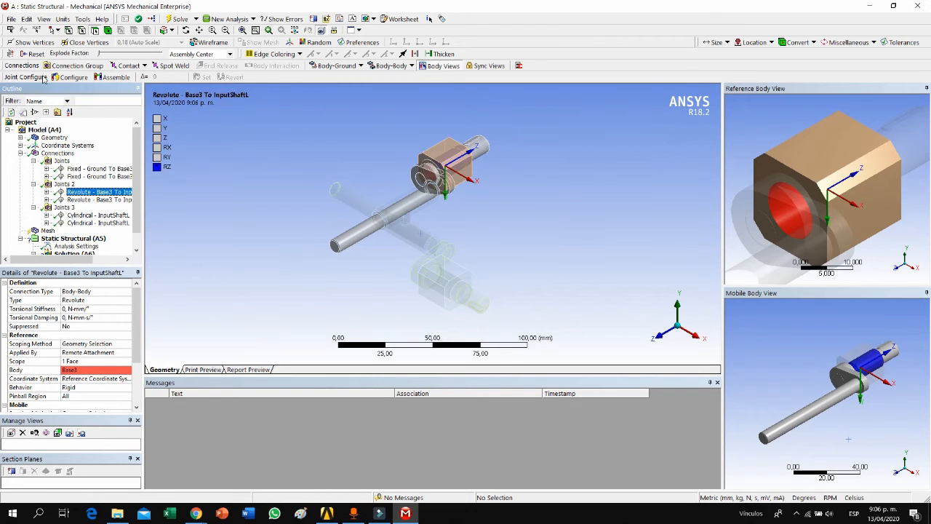
pyautogui.click(67, 77)
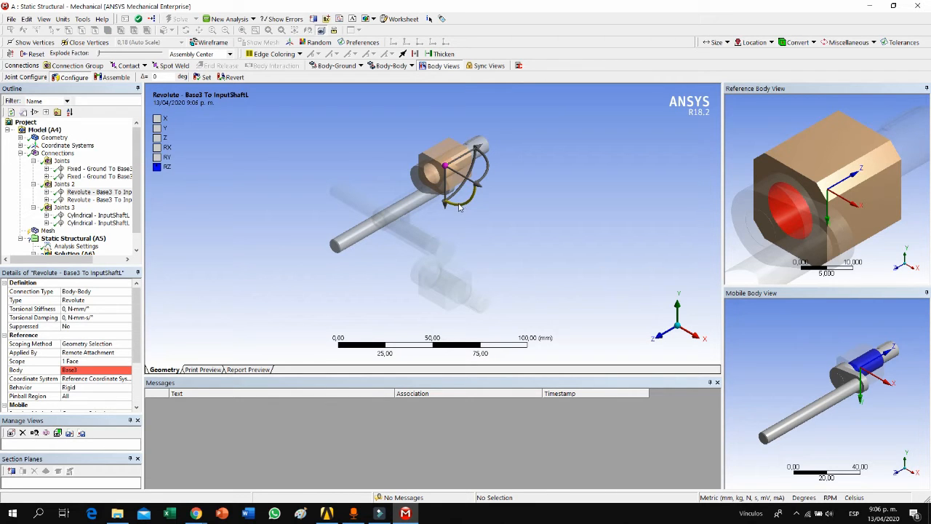
pyautogui.moveTo(458, 208); pyautogui.dragTo(411, 167)
pyautogui.moveTo(440, 184); pyautogui.dragTo(446, 164)
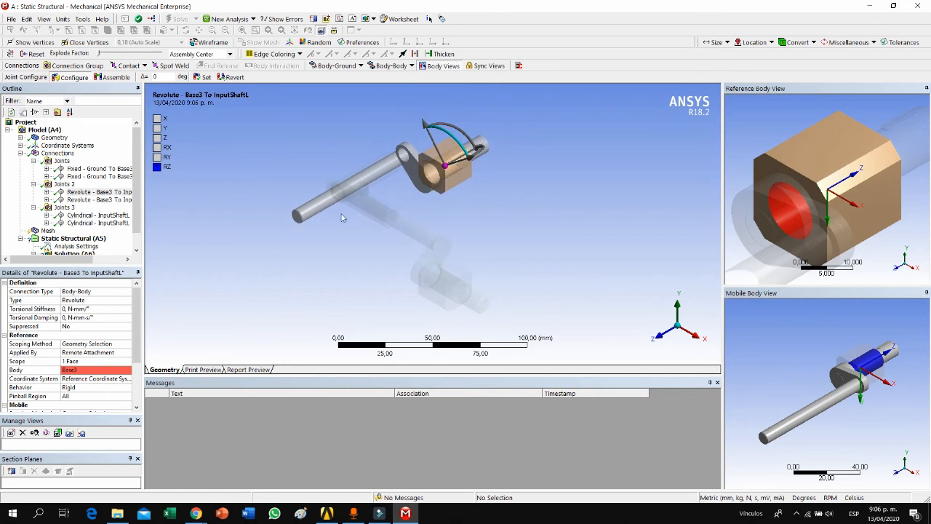
# Step: Review the scopes and axes of the lower revolute joint, the lower cylindrical joint and the upper revolute joint
pyautogui.click(98, 199)
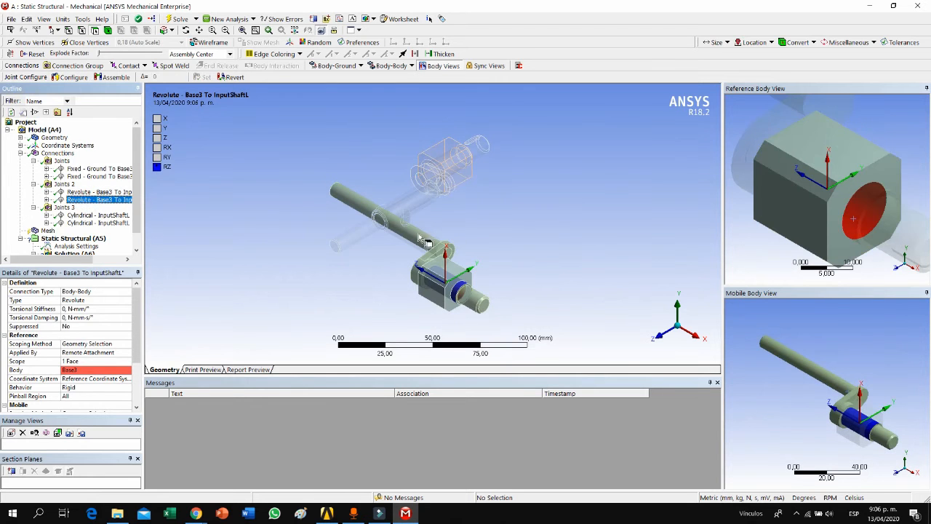
pyautogui.click(98, 222)
pyautogui.click(89, 193)
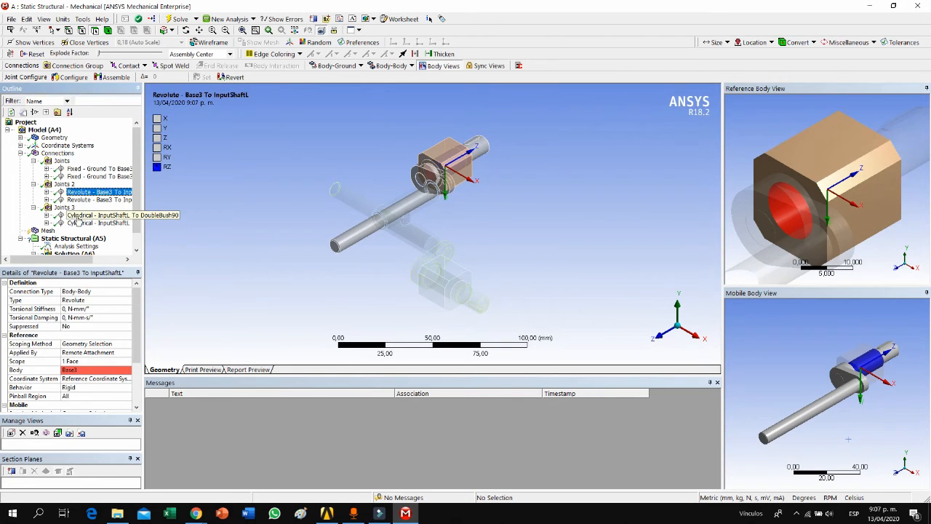
# Step: Update the mesh with the default settings and inspect the elements on DoubleBush90
pyautogui.click(21, 153)
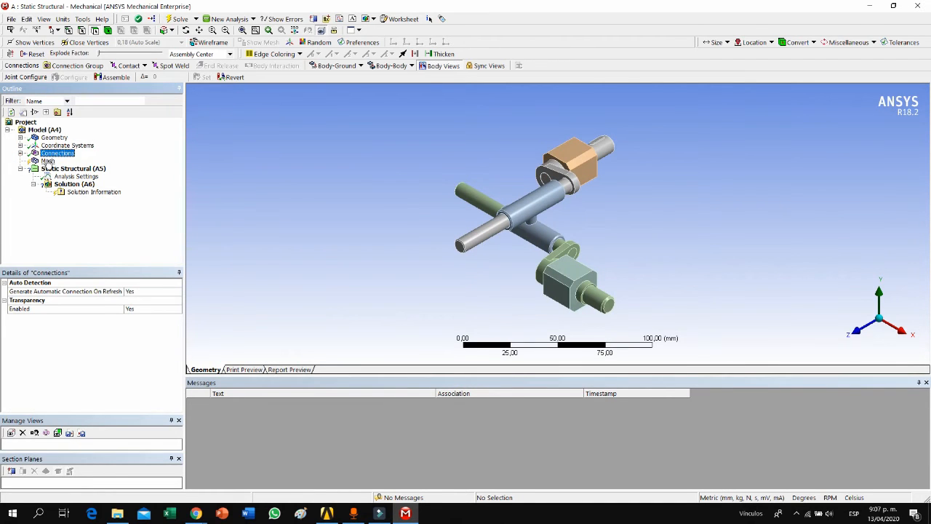
pyautogui.click(46, 162)
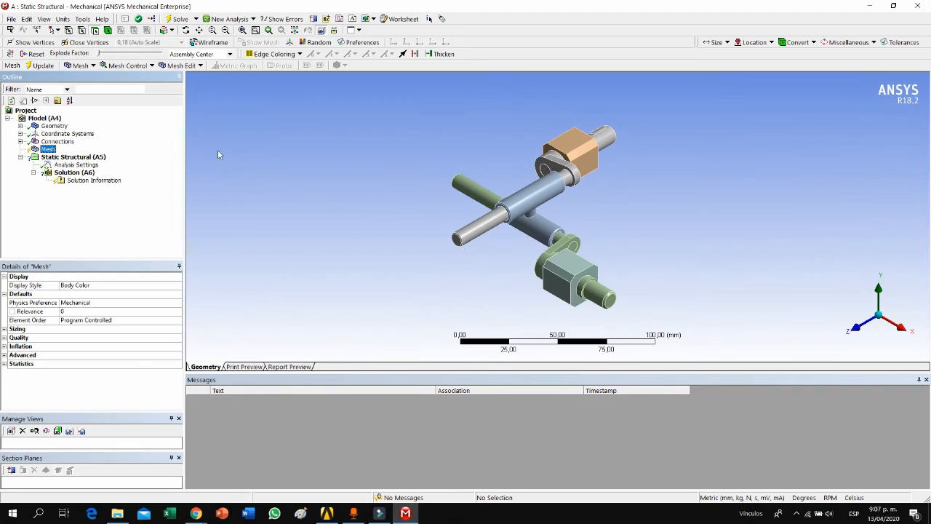
pyautogui.click(44, 65)
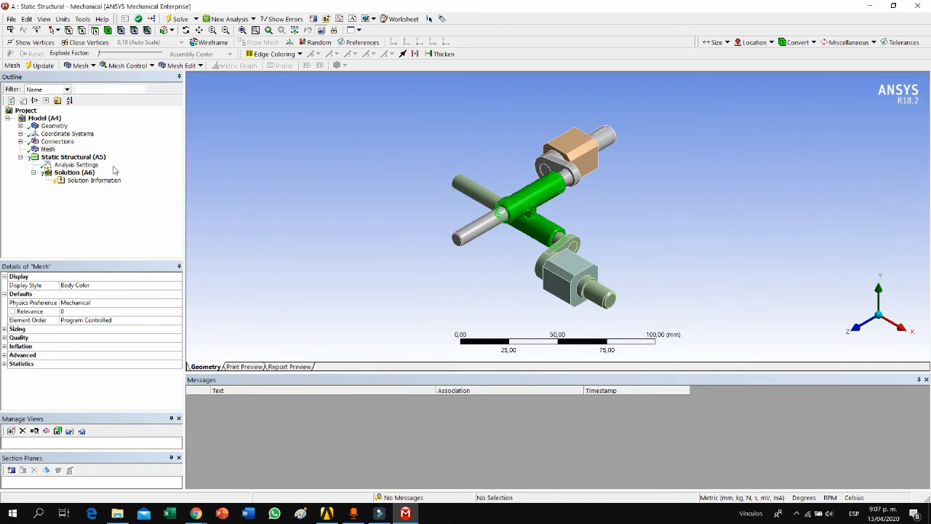
pyautogui.click(645, 198)
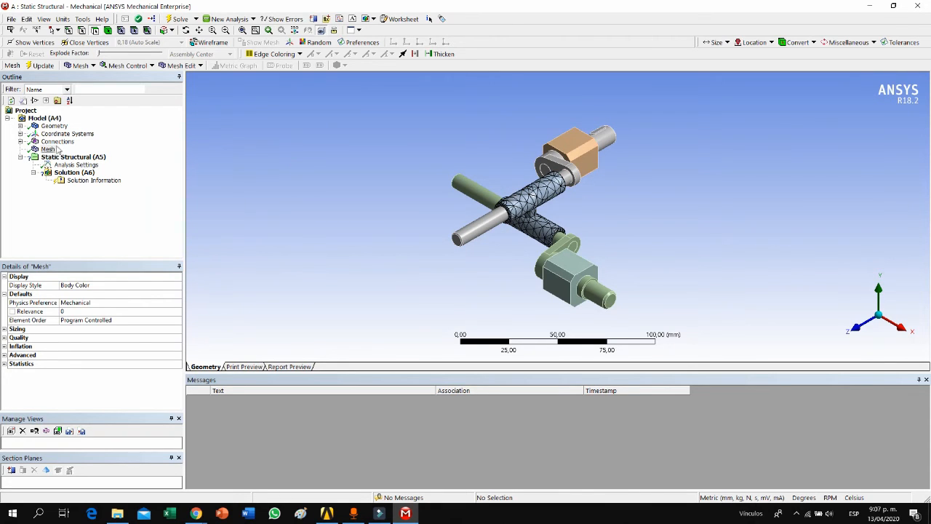
pyautogui.scroll(3, 548, 213)
pyautogui.scroll(-2, 548, 214)
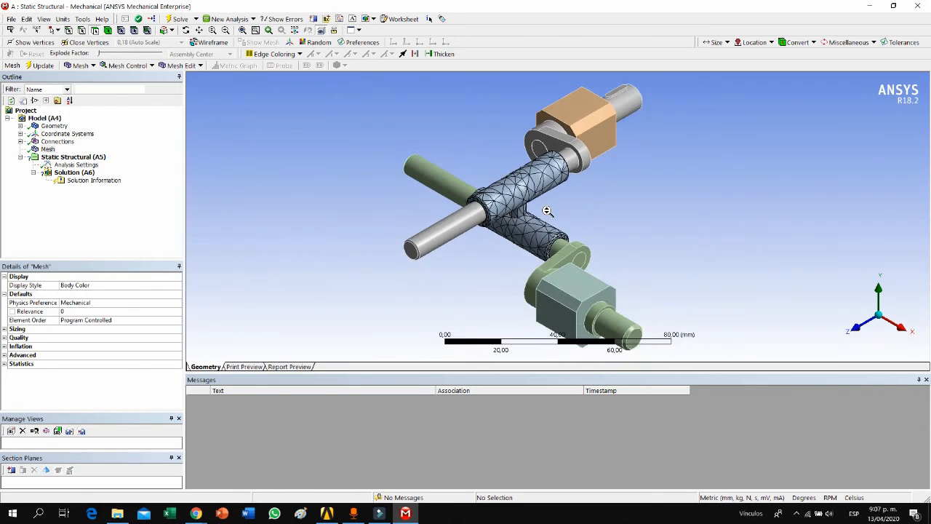
# Step: Add a mesh method control to the DoubleBush90 body and set its method to Tetrahedrons
pyautogui.click(135, 65)
pyautogui.click(120, 77)
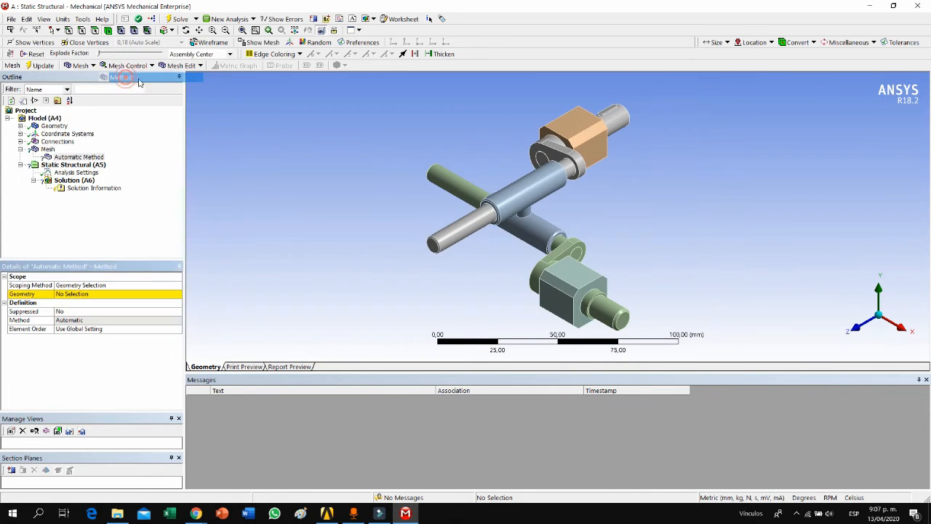
pyautogui.click(534, 188)
pyautogui.click(91, 294)
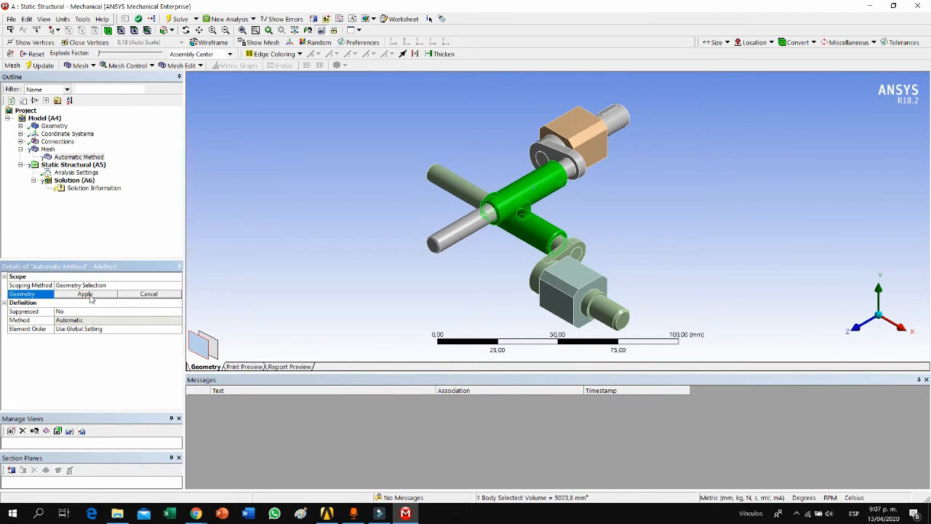
pyautogui.click(86, 293)
pyautogui.click(155, 320)
pyautogui.click(177, 321)
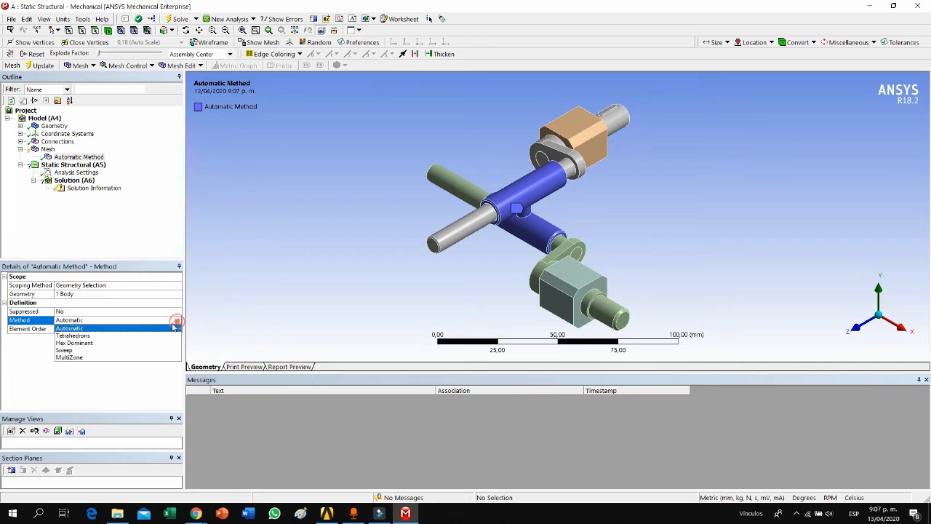
pyautogui.click(109, 336)
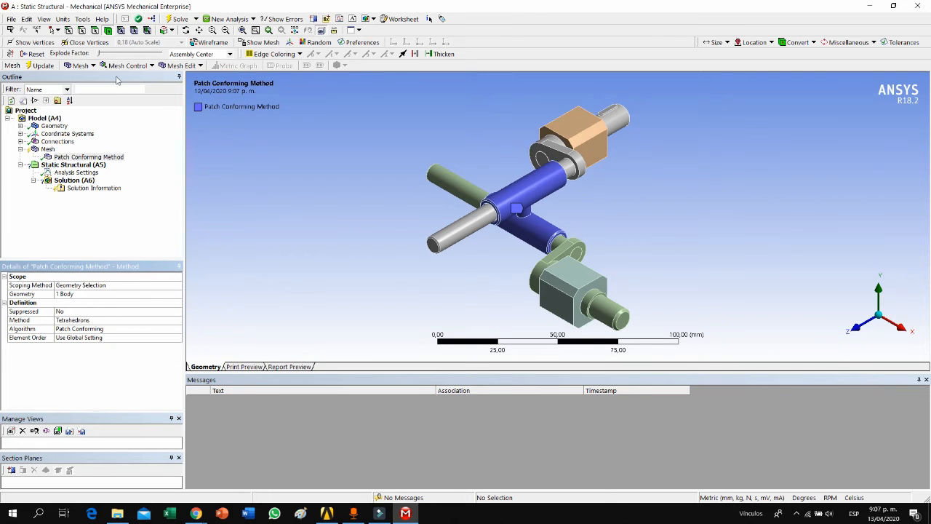
# Step: Add a mesh sizing control scoped to the DoubleBush90 body
pyautogui.click(138, 65)
pyautogui.click(130, 101)
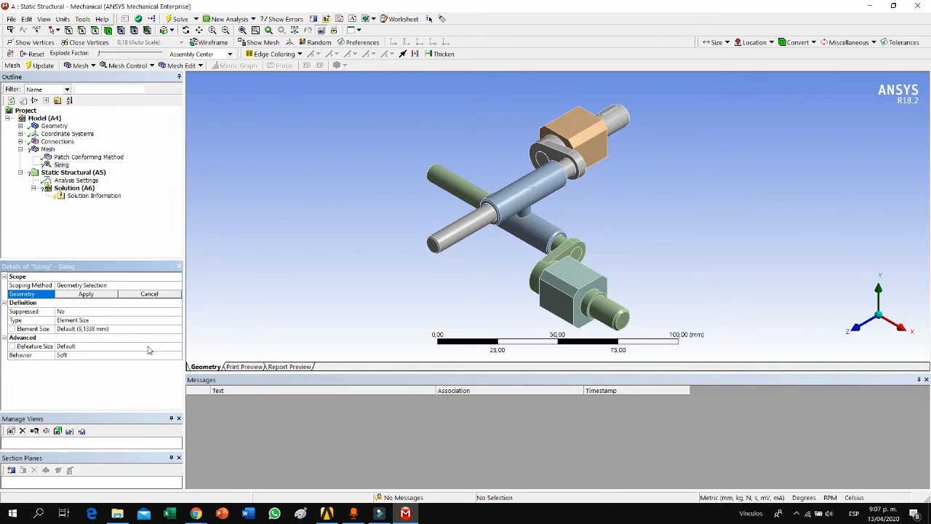
pyautogui.click(527, 200)
pyautogui.click(88, 295)
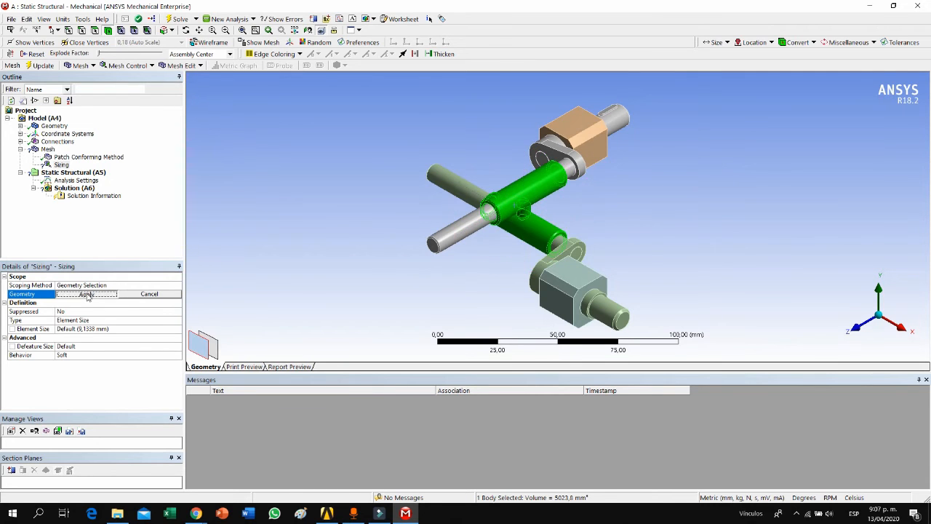
# Step: Set the body sizing on DoubleBush90 to an element size of 1.5 mm with Hard behavior
pyautogui.click(112, 326)
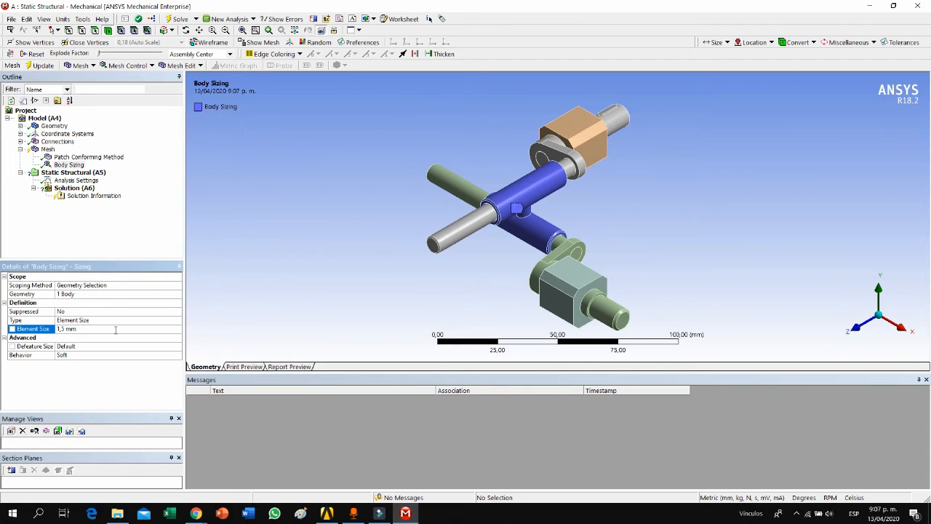
pyautogui.click(81, 355)
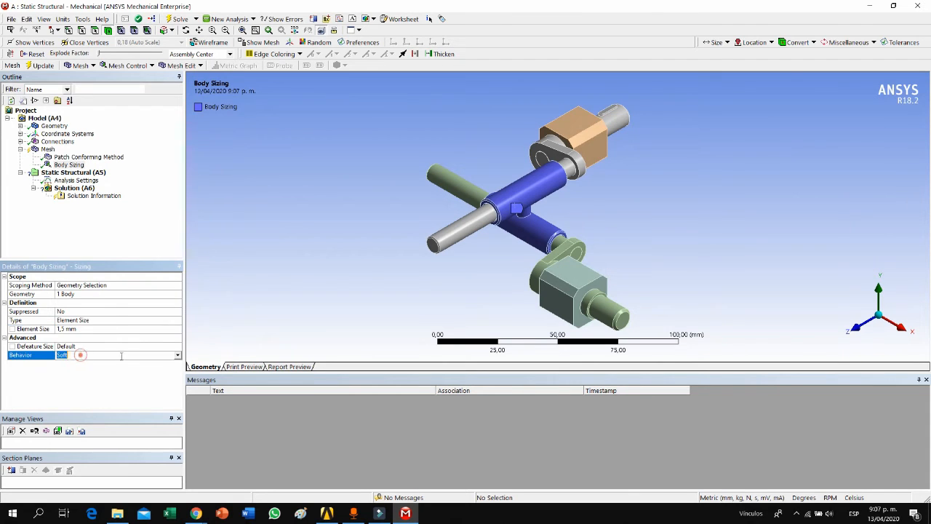
pyautogui.click(178, 356)
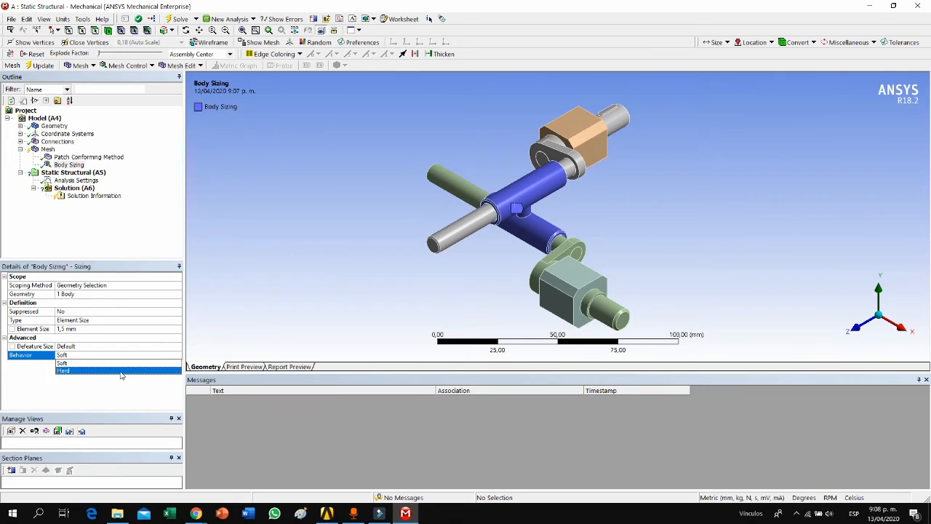
pyautogui.click(122, 374)
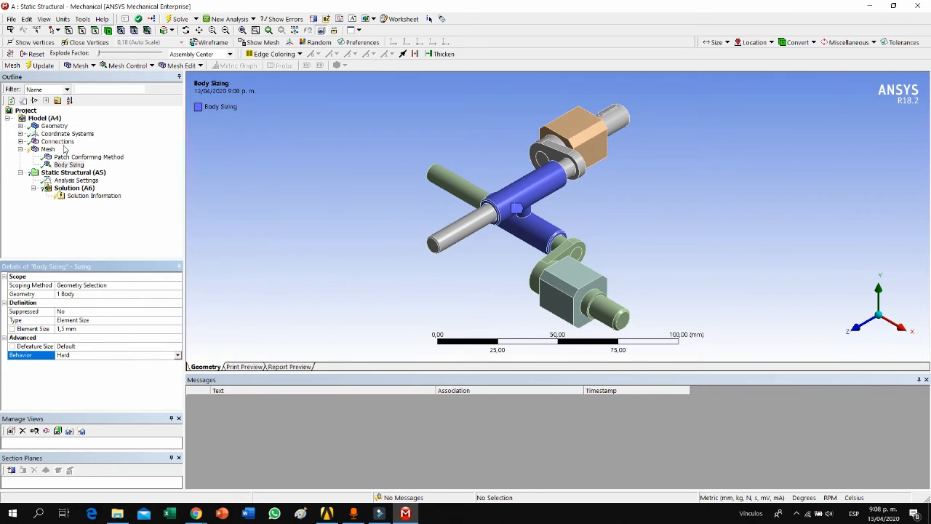
# Step: Update the mesh with the new sizing and inspect the tetrahedral elements on DoubleBush90
pyautogui.click(42, 65)
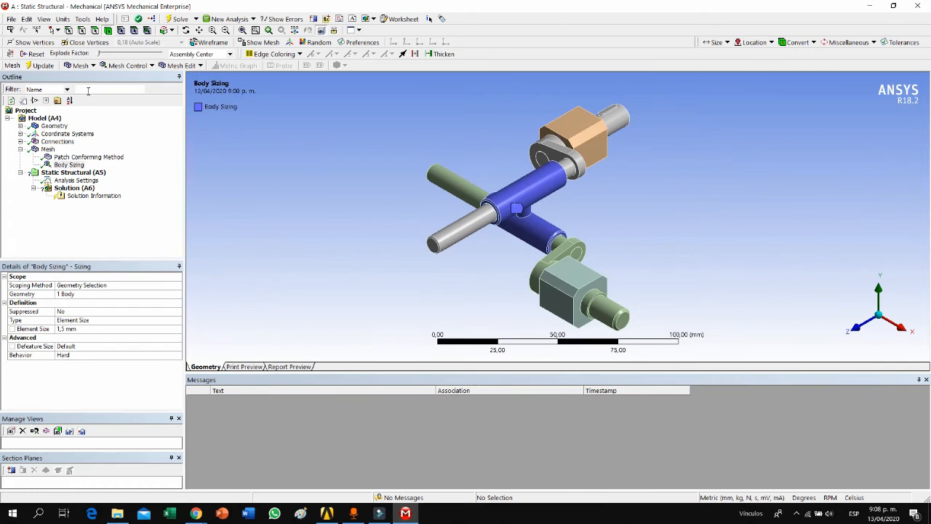
pyautogui.click(47, 148)
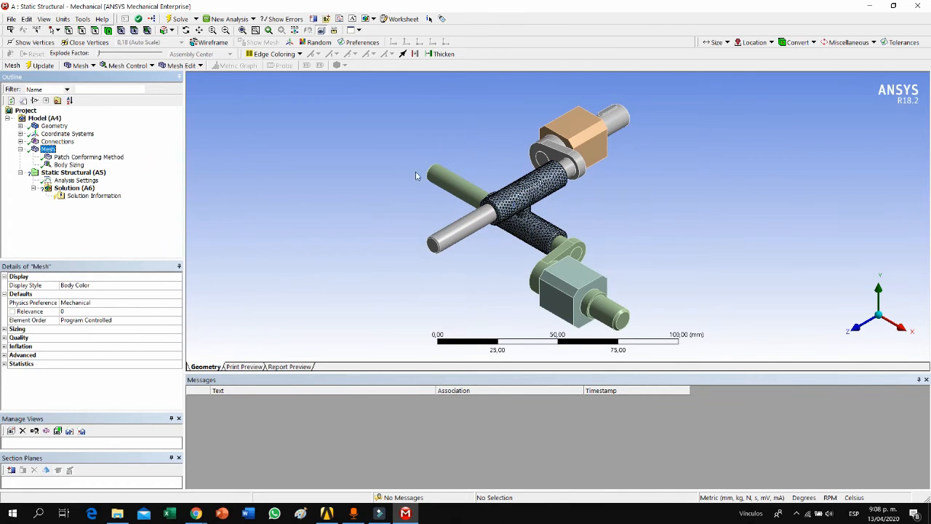
pyautogui.moveTo(450, 155); pyautogui.dragTo(604, 265, button='right')
pyautogui.scroll(-3, 574, 245)
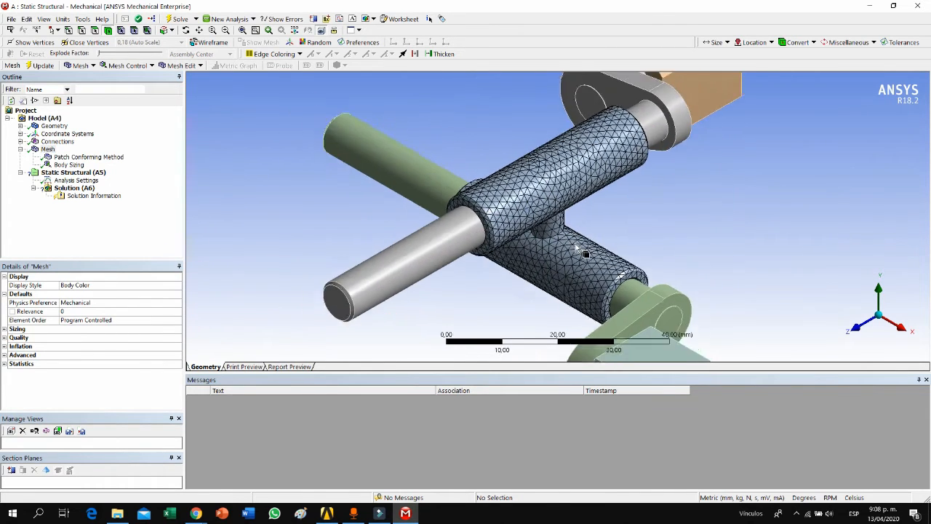
pyautogui.scroll(-4, 577, 246)
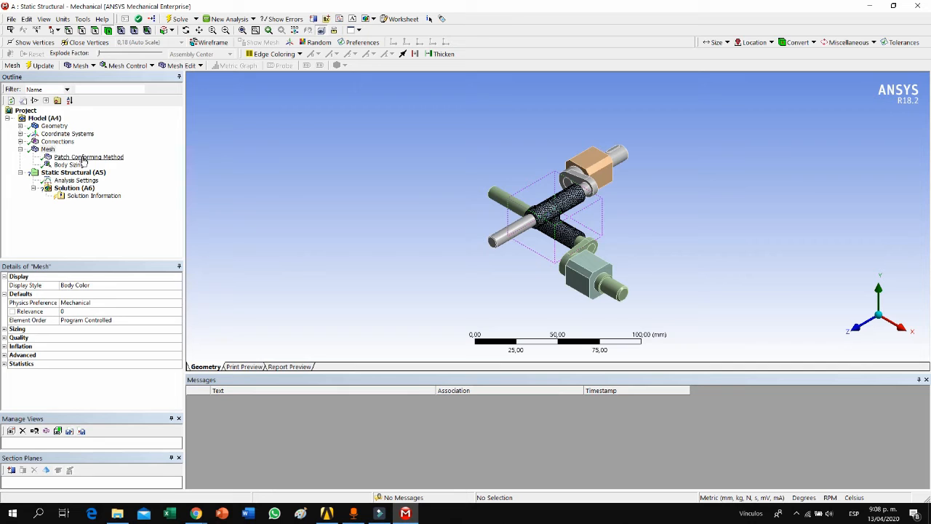
# Step: Turn on Large Deflection in the static structural analysis settings
pyautogui.click(86, 173)
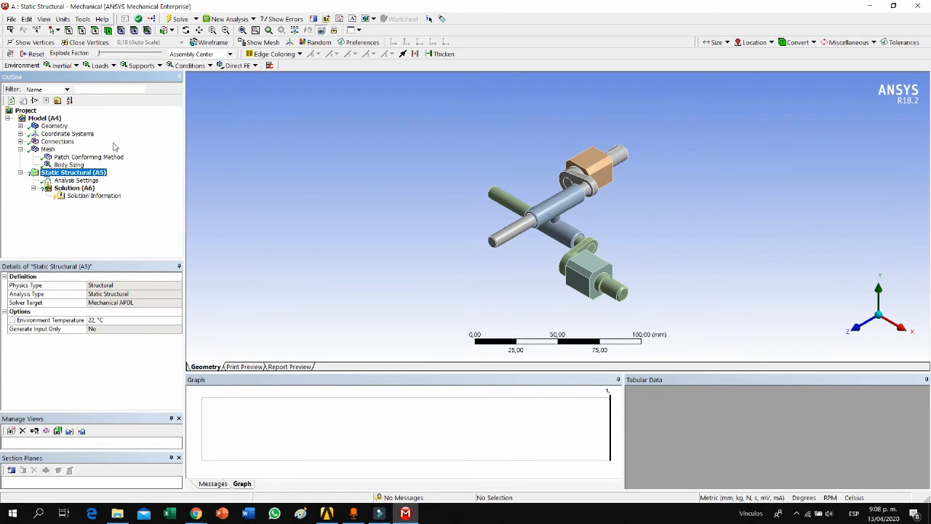
pyautogui.click(81, 180)
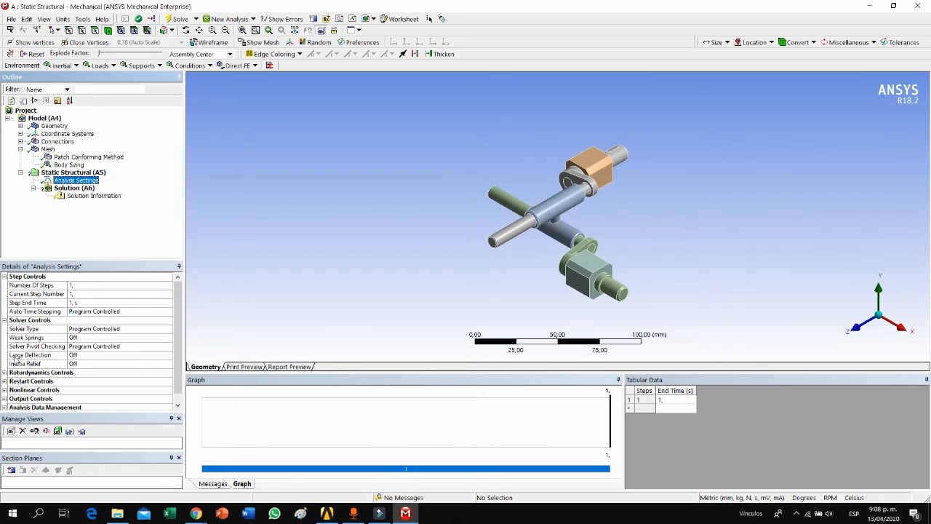
pyautogui.click(139, 356)
pyautogui.click(168, 356)
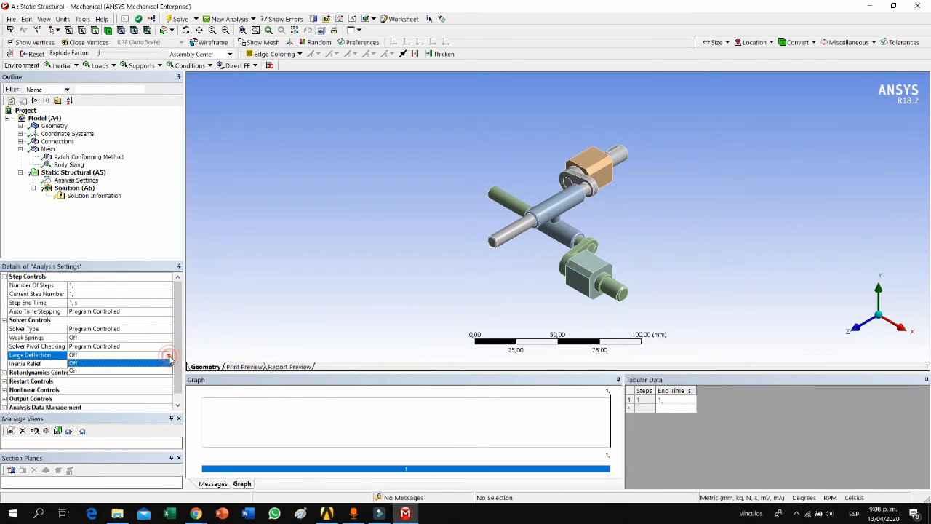
pyautogui.click(146, 372)
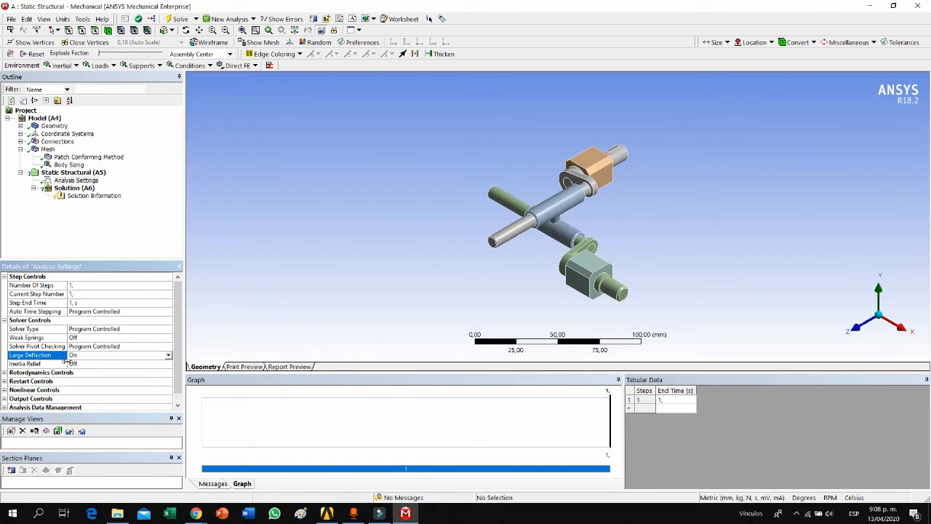
# Step: Define 4 analysis steps with end times of 0.5, 1, 1.5 and 2 s
pyautogui.click(82, 287)
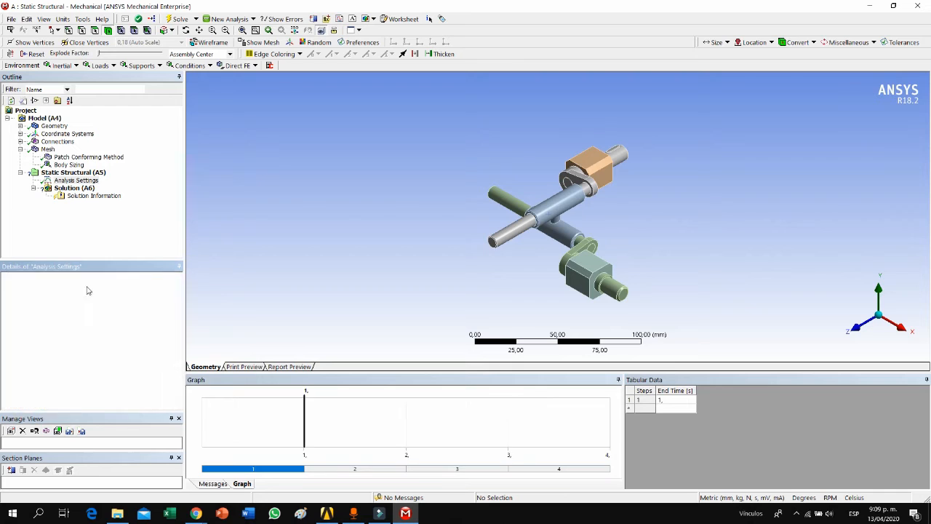
pyautogui.click(233, 393)
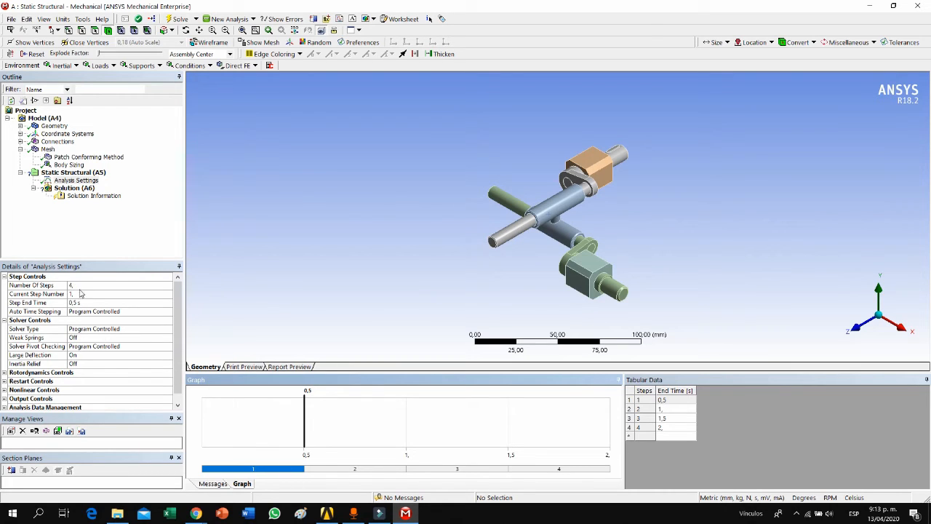
pyautogui.click(371, 469)
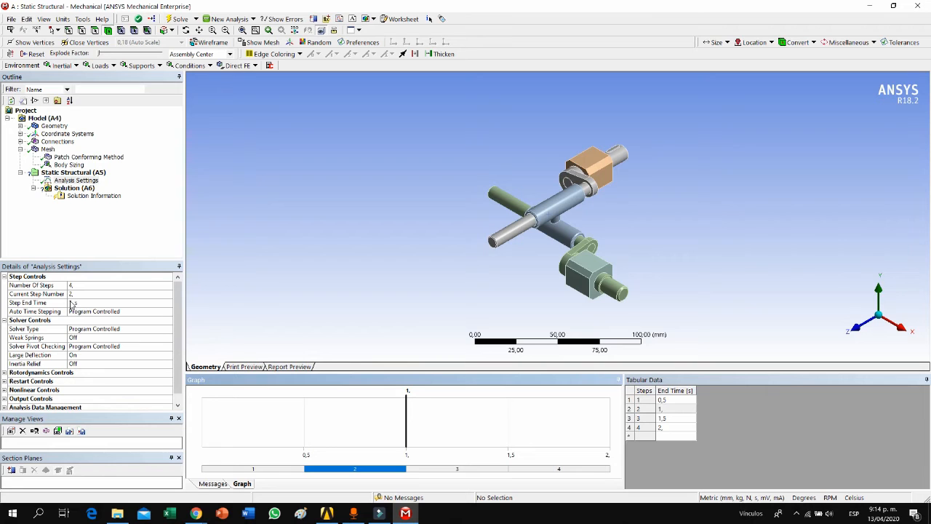
pyautogui.click(448, 470)
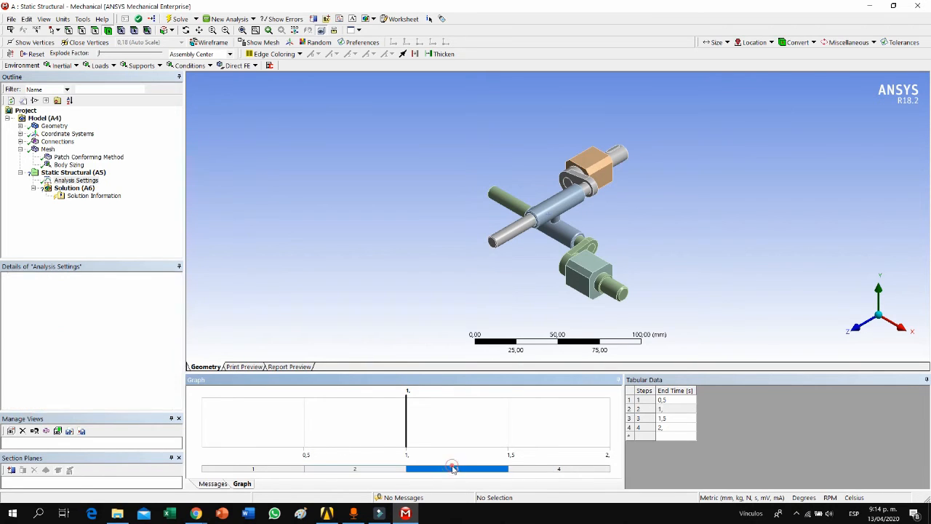
pyautogui.click(546, 470)
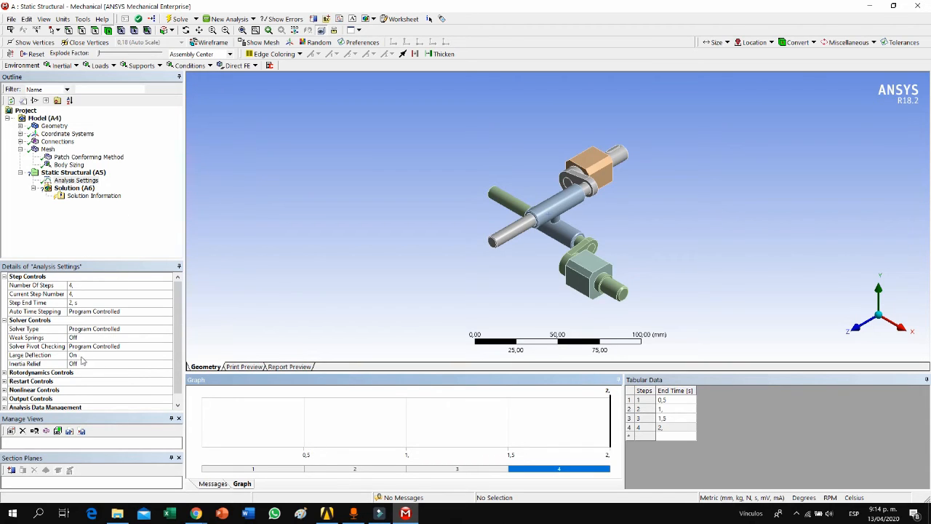
# Step: Add a joint load to the static structural analysis, scoped to the upper Revolute - Base3 To InputShaftL joint
pyautogui.click(72, 173)
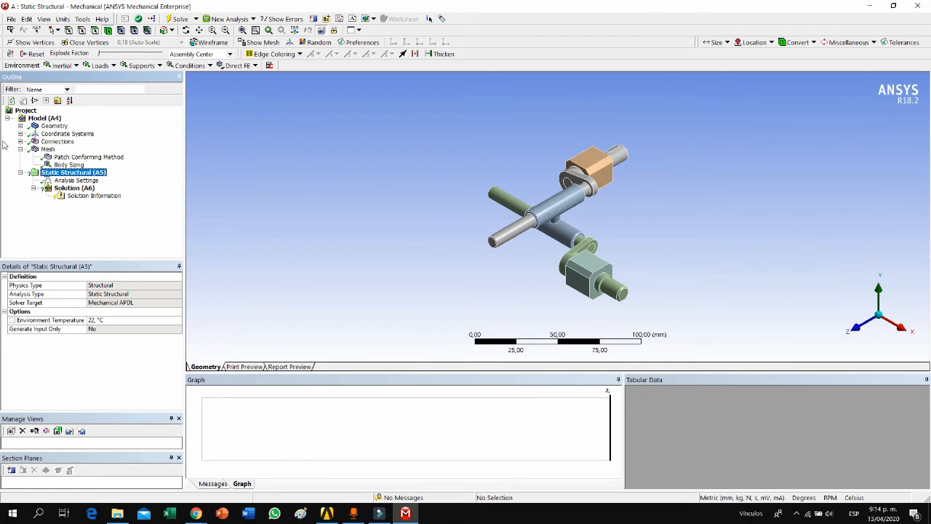
pyautogui.click(20, 141)
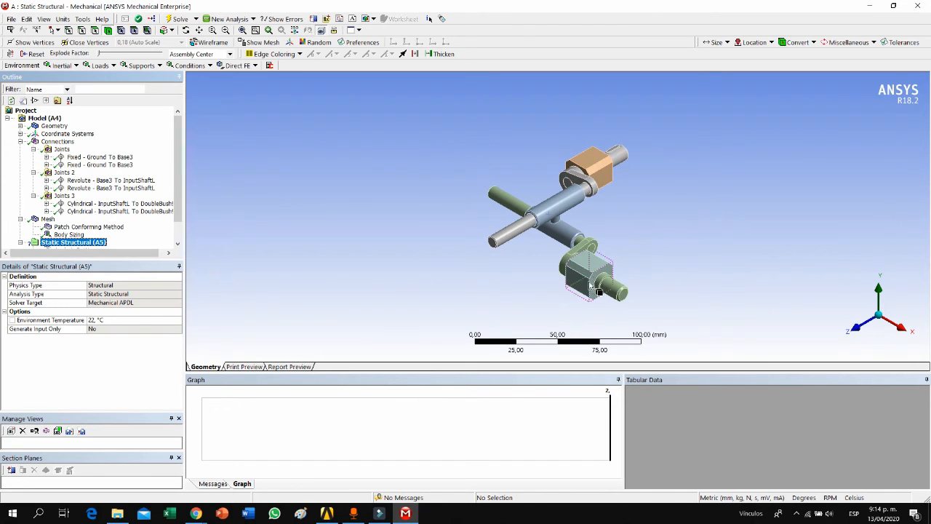
pyautogui.click(20, 142)
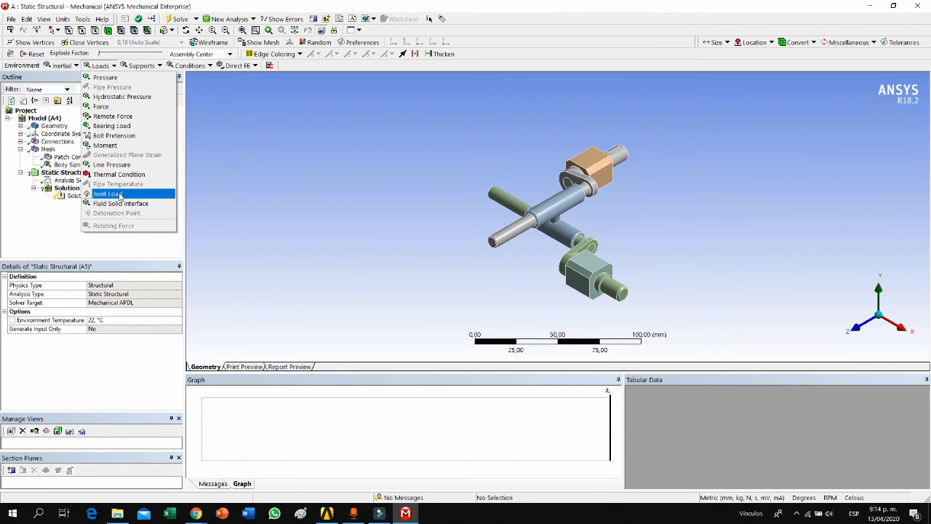
pyautogui.click(121, 195)
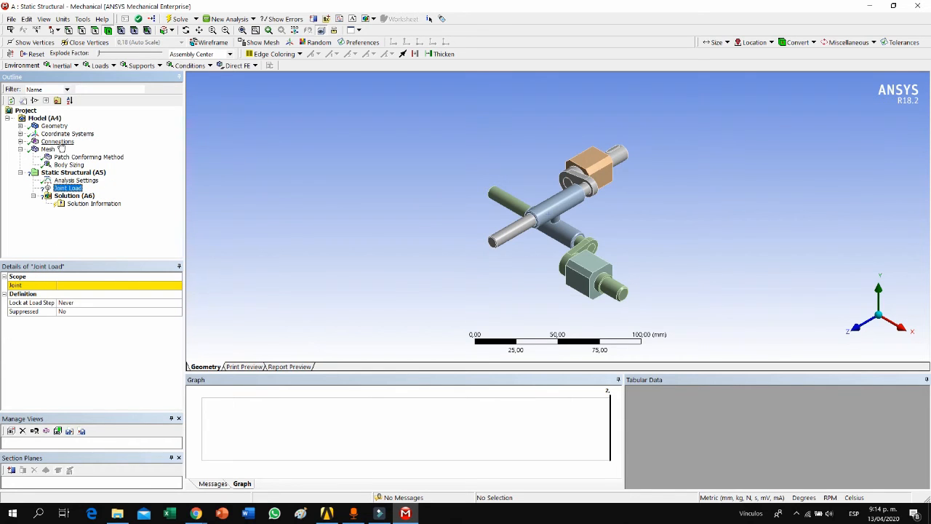
pyautogui.click(128, 284)
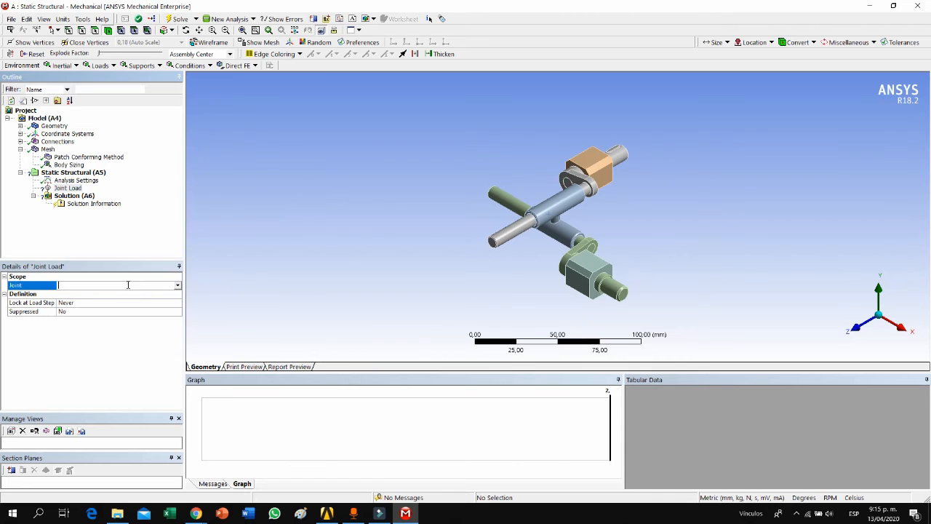
pyautogui.click(177, 286)
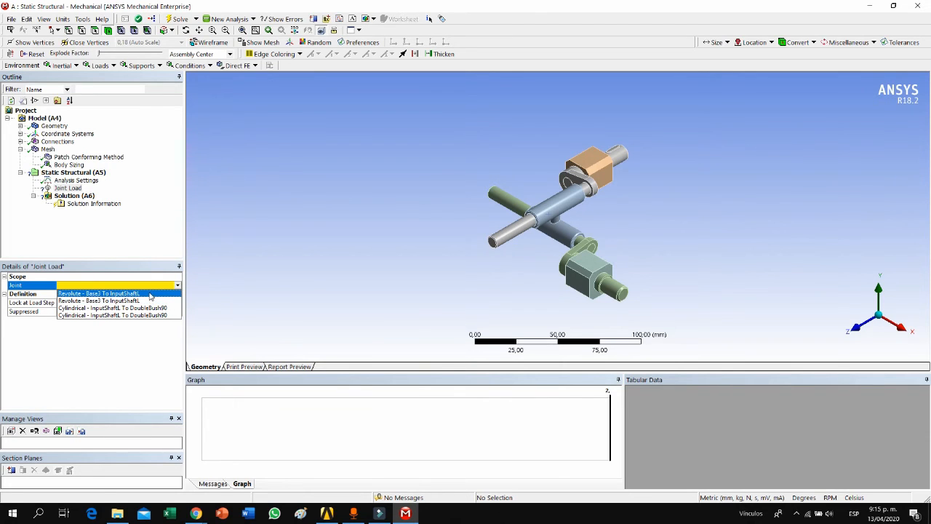
pyautogui.click(151, 294)
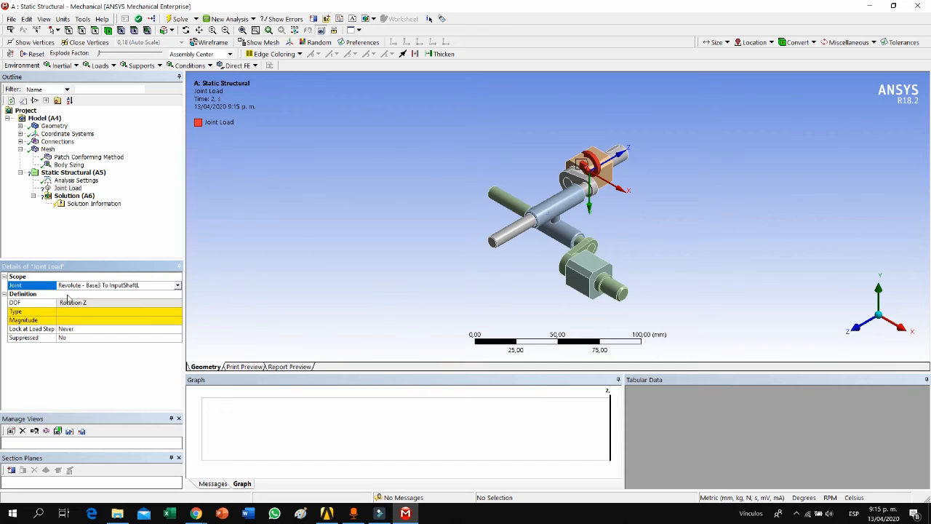
# Step: Set the joint load's type to Rotation and define its magnitude as tabular data
pyautogui.click(90, 312)
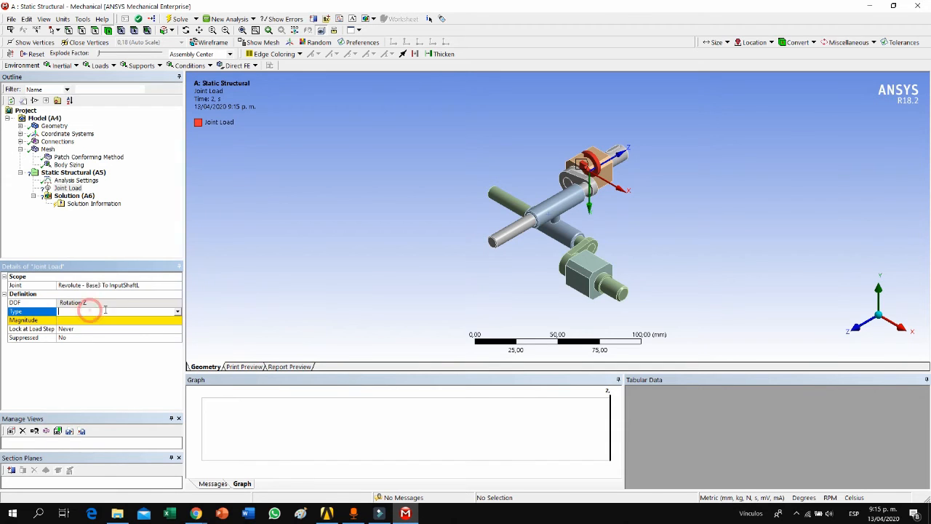
pyautogui.click(176, 312)
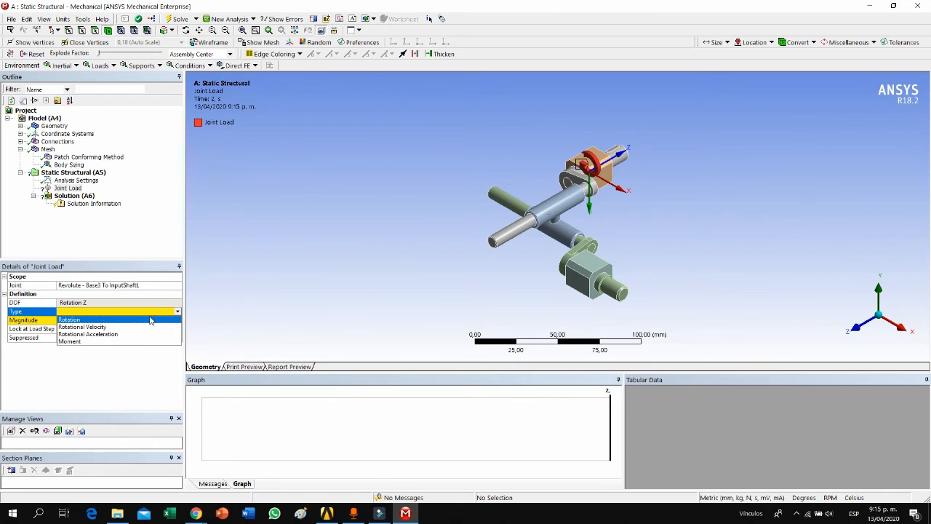
pyautogui.click(145, 321)
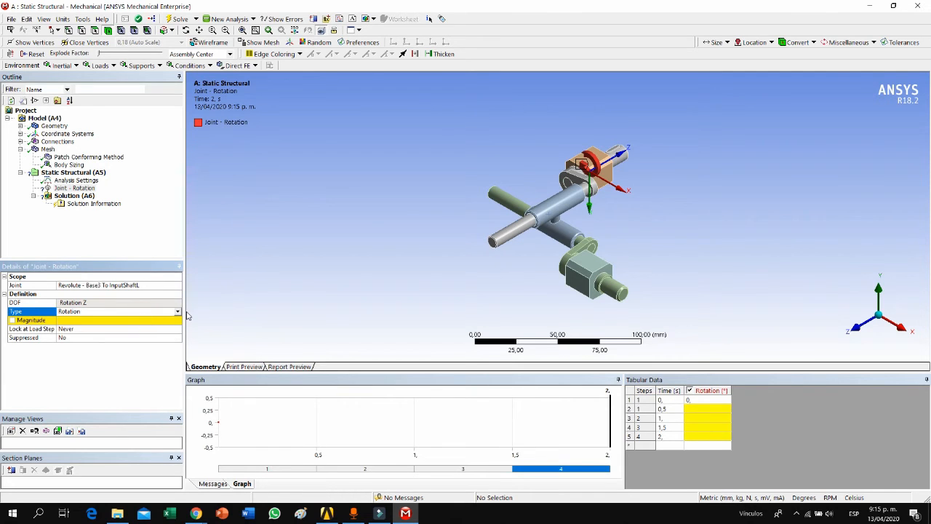
pyautogui.click(179, 322)
pyautogui.click(176, 321)
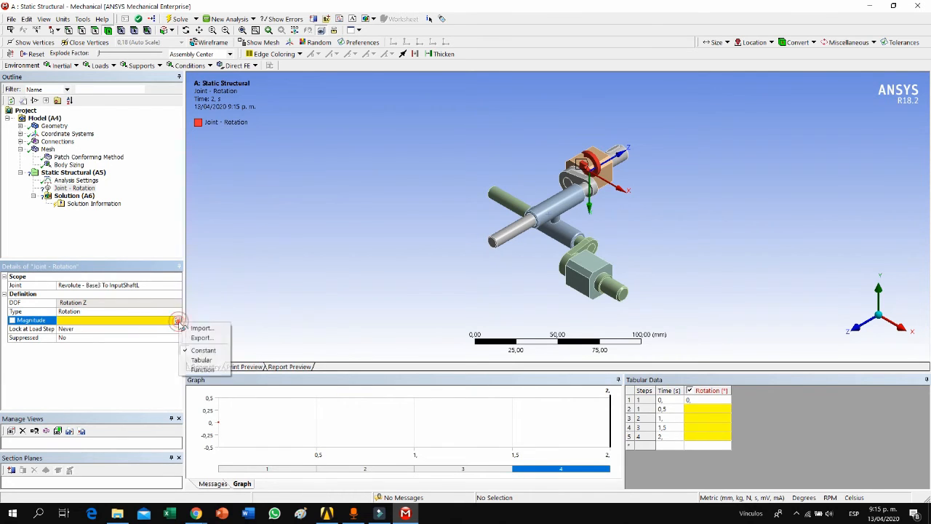
pyautogui.click(197, 360)
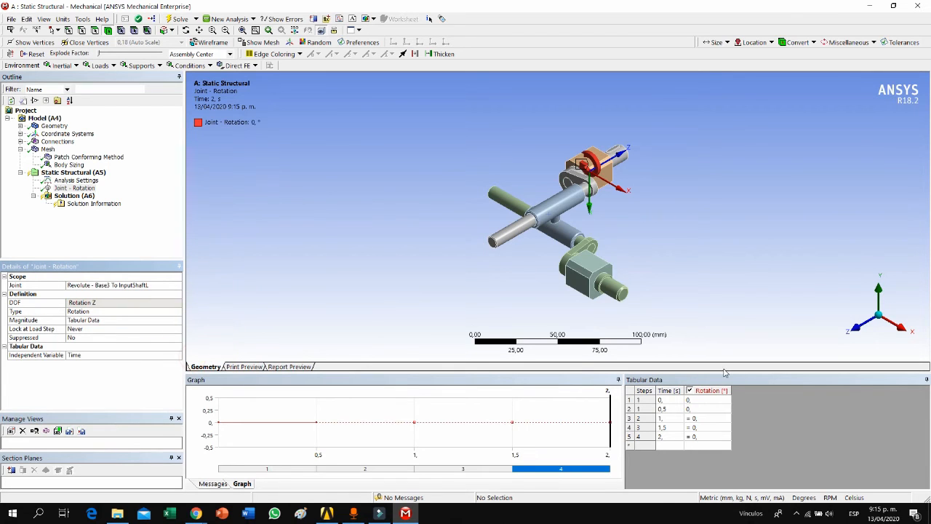
# Step: Set the joint rotation in the tabular data to -180° at 1 s, -90° at 1.5 s and 0° at 2 s
pyautogui.click(696, 420)
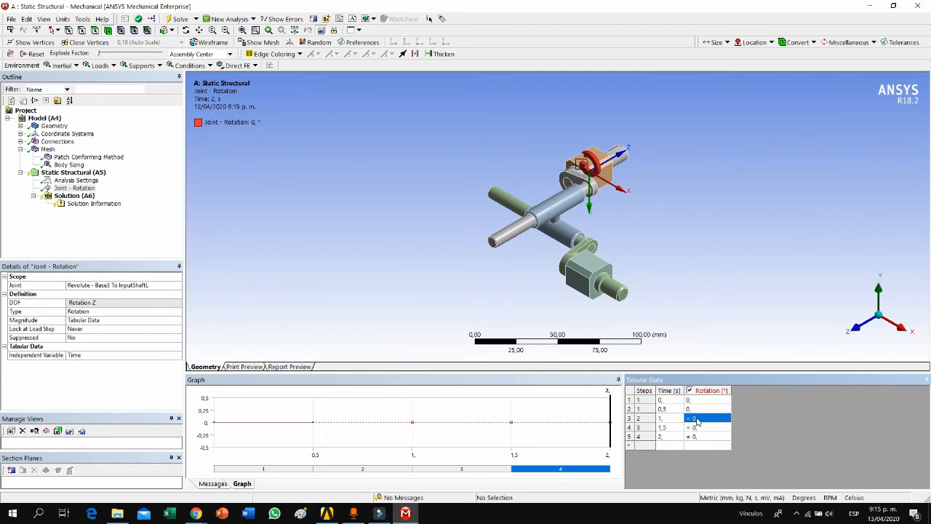
pyautogui.write('-1')
pyautogui.press('Return')
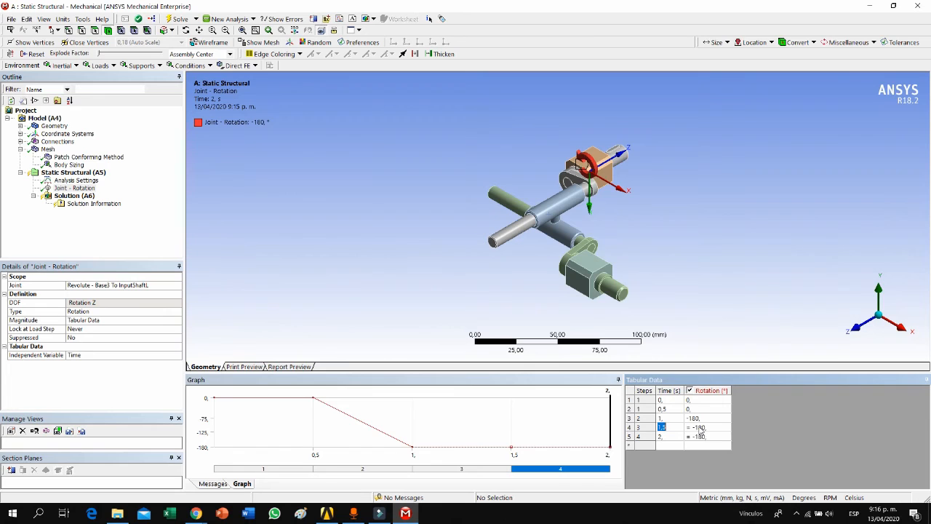
pyautogui.click(700, 428)
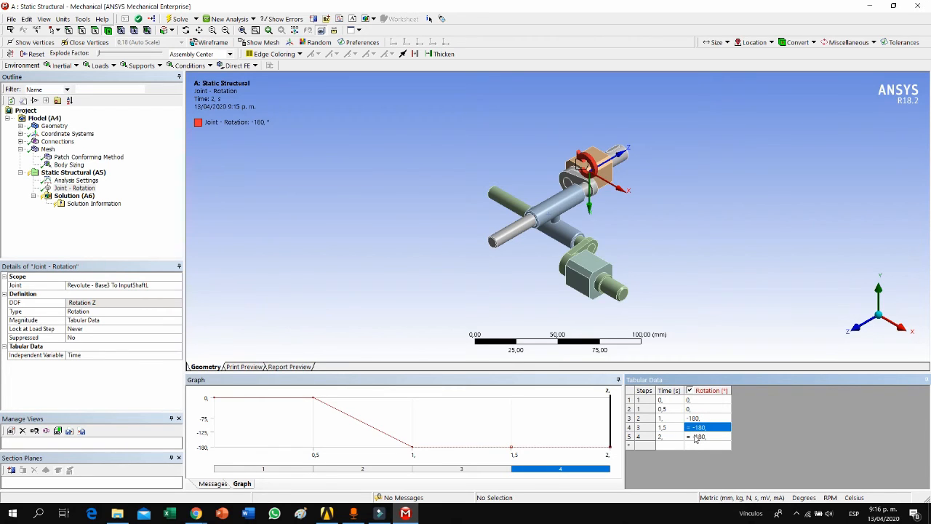
pyautogui.write('-90')
pyautogui.press('Return')
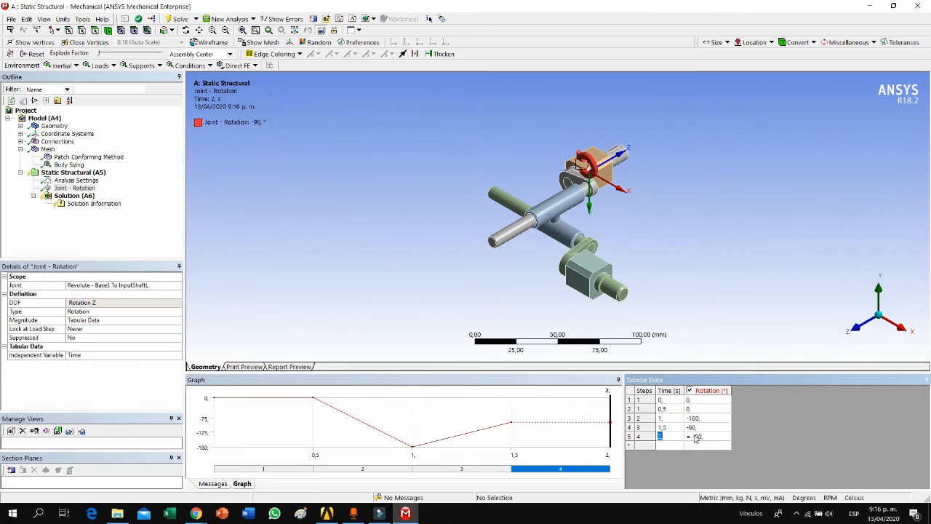
pyautogui.click(696, 437)
pyautogui.write('0')
pyautogui.press('Return')
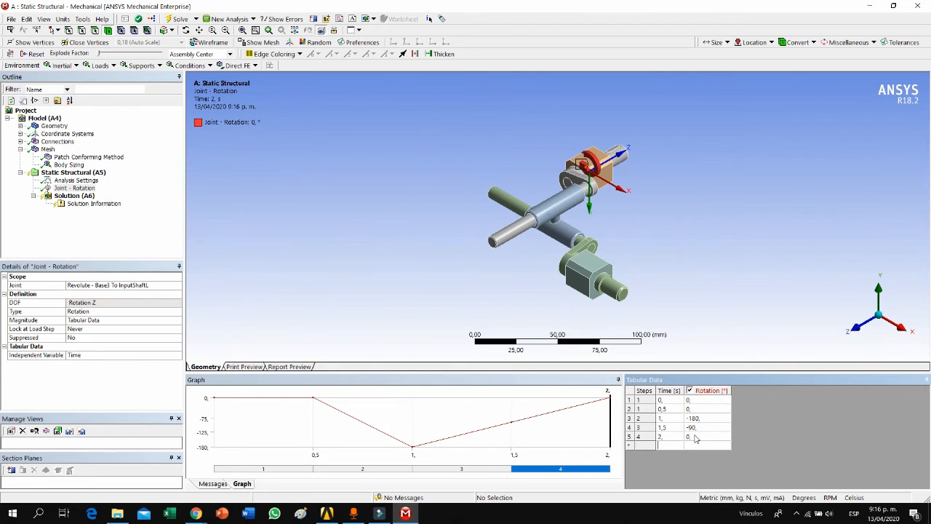
# Step: Delete the 0.5 s row from the joint rotation's tabular data
pyautogui.click(692, 409)
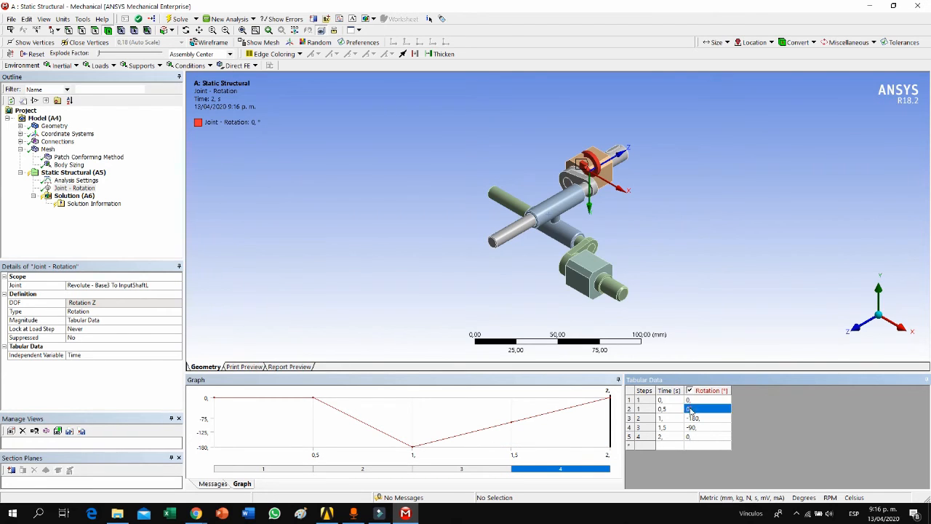
pyautogui.click(630, 409)
pyautogui.rightClick(630, 409)
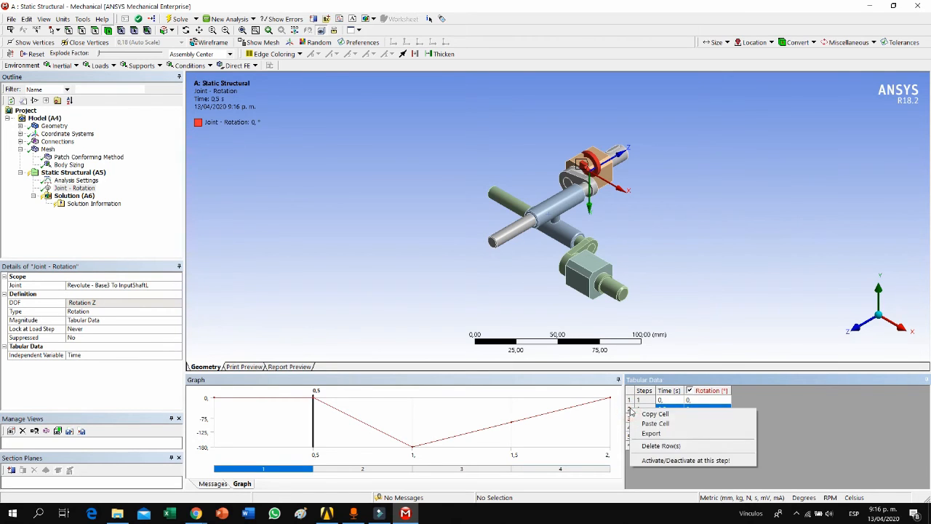
pyautogui.click(662, 446)
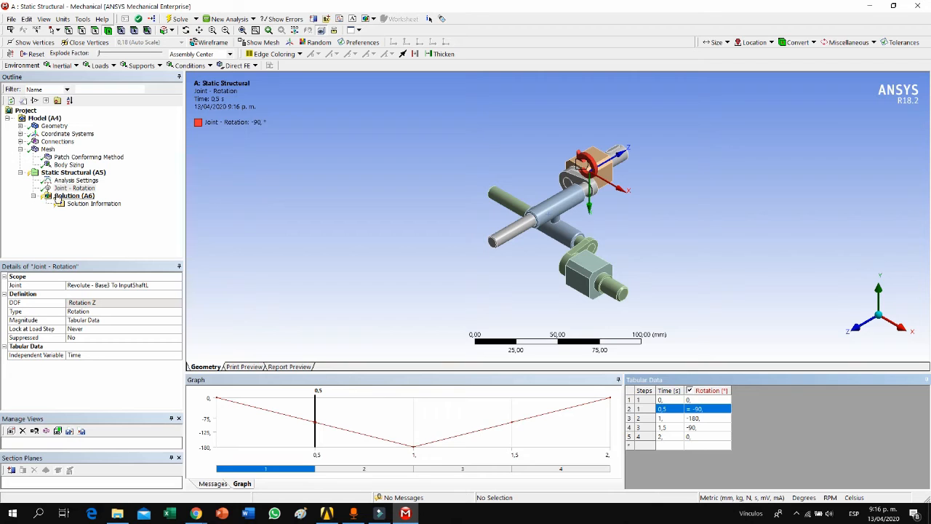
# Step: Add Total Deformation and Equivalent (von-Mises) stress results for all bodies to the solution
pyautogui.click(63, 195)
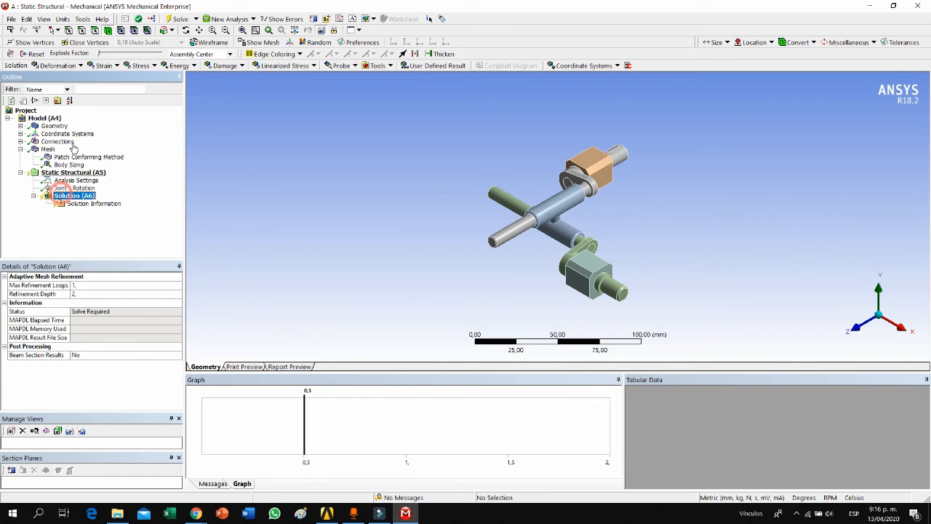
pyautogui.click(58, 66)
pyautogui.click(63, 82)
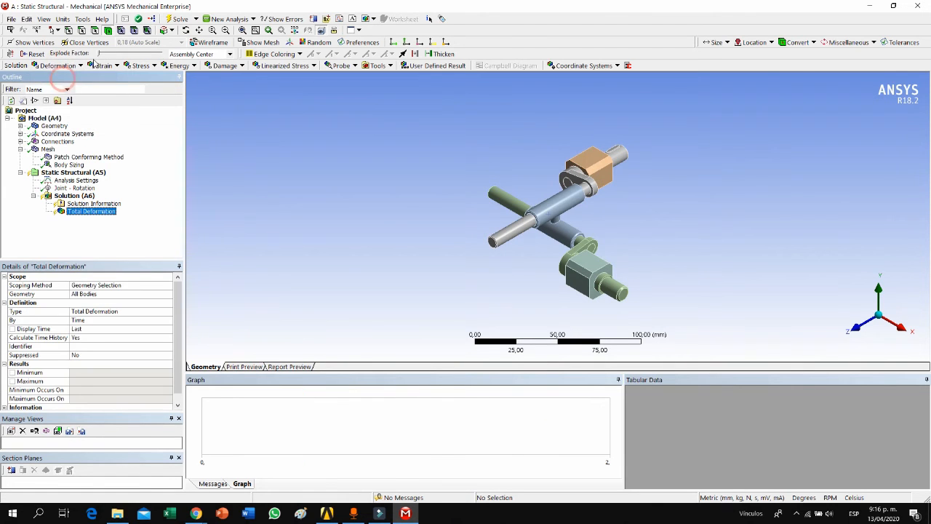
pyautogui.click(136, 67)
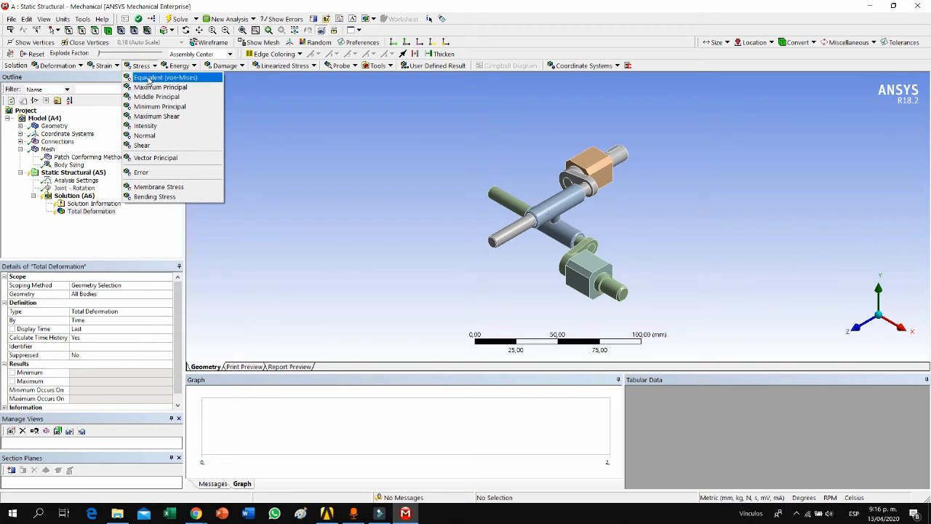
pyautogui.click(148, 77)
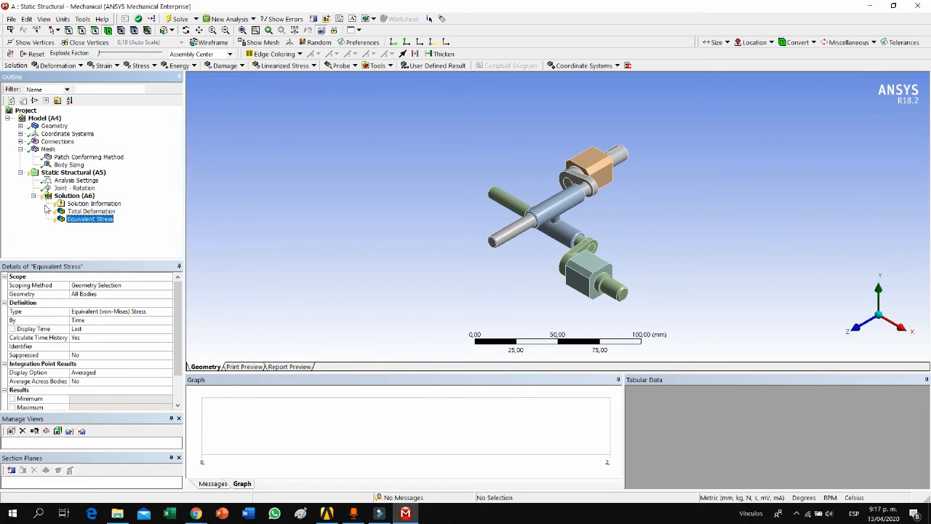
# Step: Solve the static structural analysis and set the solution output to Force Convergence
pyautogui.click(179, 18)
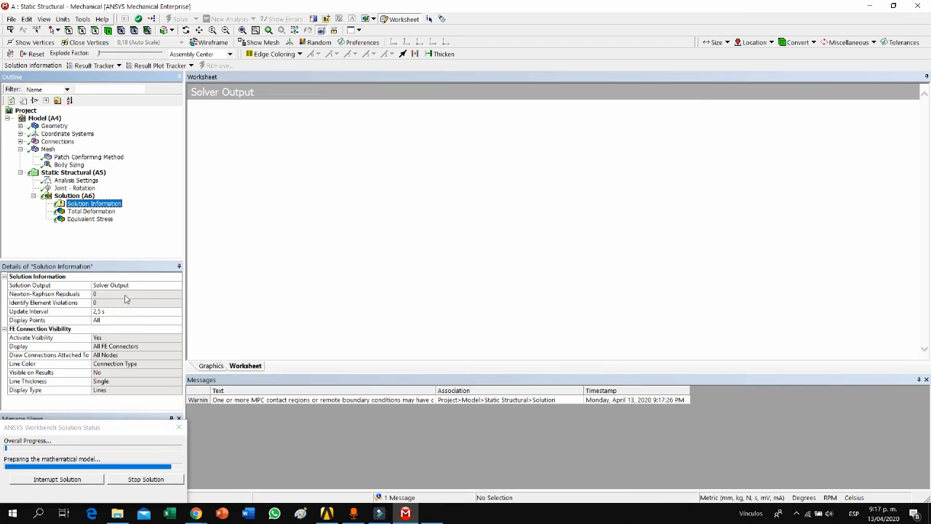
pyautogui.click(137, 286)
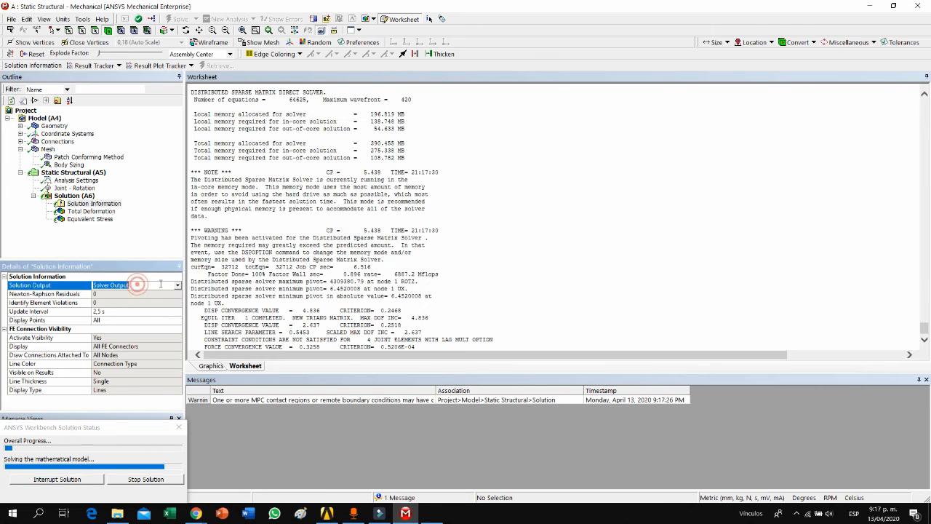
pyautogui.click(179, 286)
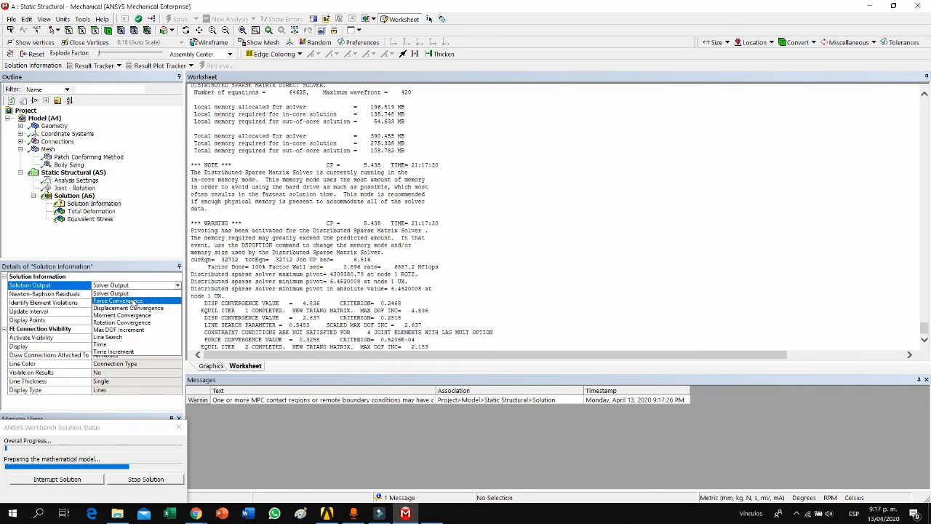
pyautogui.click(118, 301)
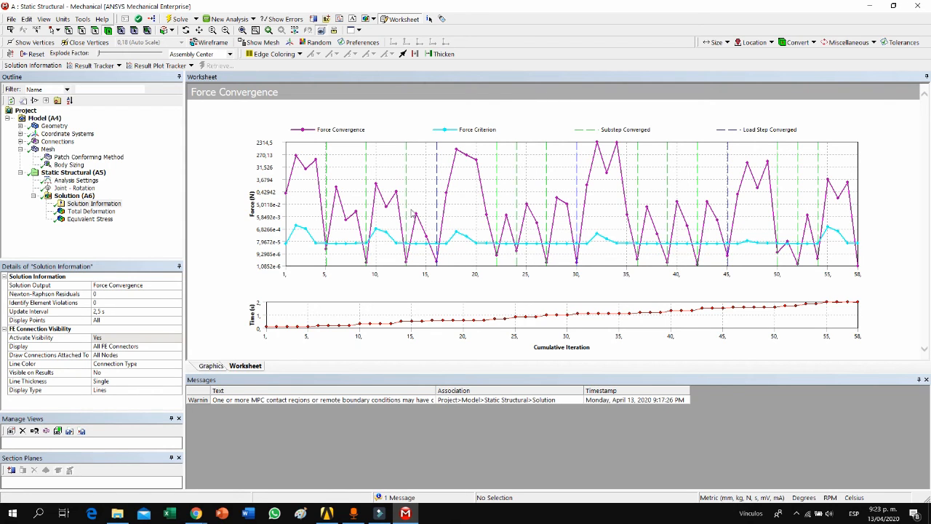
# Step: Display the Total Deformation result and examine the deformation contour on the double bush
pyautogui.click(102, 212)
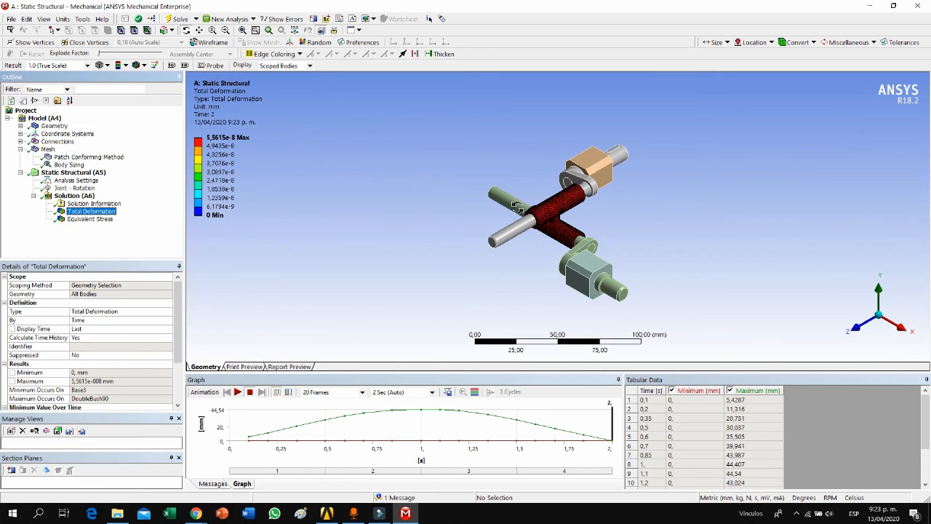
pyautogui.scroll(2, 563, 209)
pyautogui.scroll(3, 563, 208)
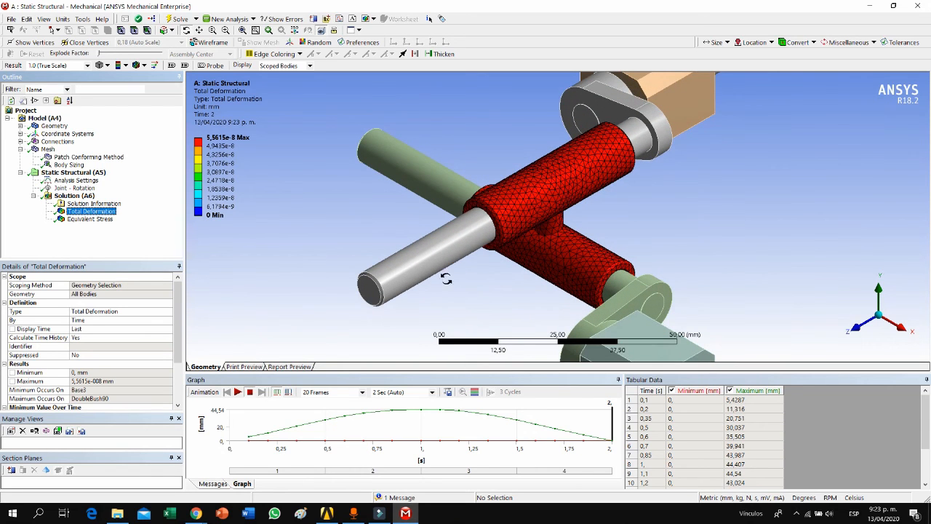
pyautogui.scroll(-3, 551, 225)
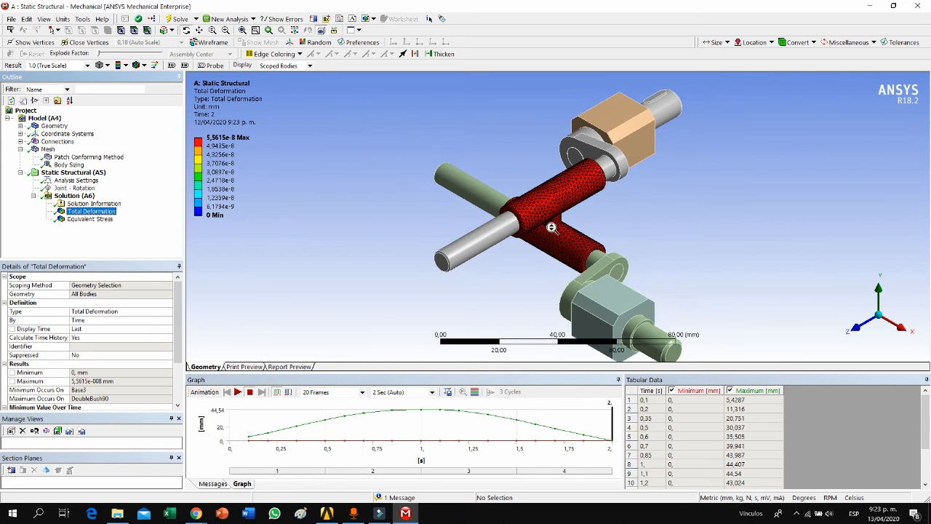
pyautogui.scroll(1, 552, 228)
pyautogui.scroll(1, 554, 226)
pyautogui.scroll(-3, 554, 226)
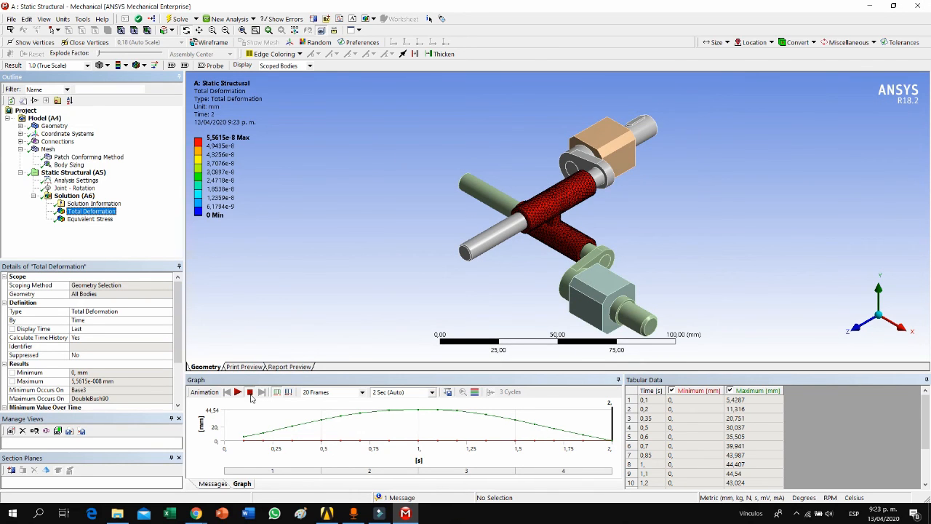
# Step: Set the deformation animation to 100 frames over 3 seconds, play it and stop it
pyautogui.click(362, 392)
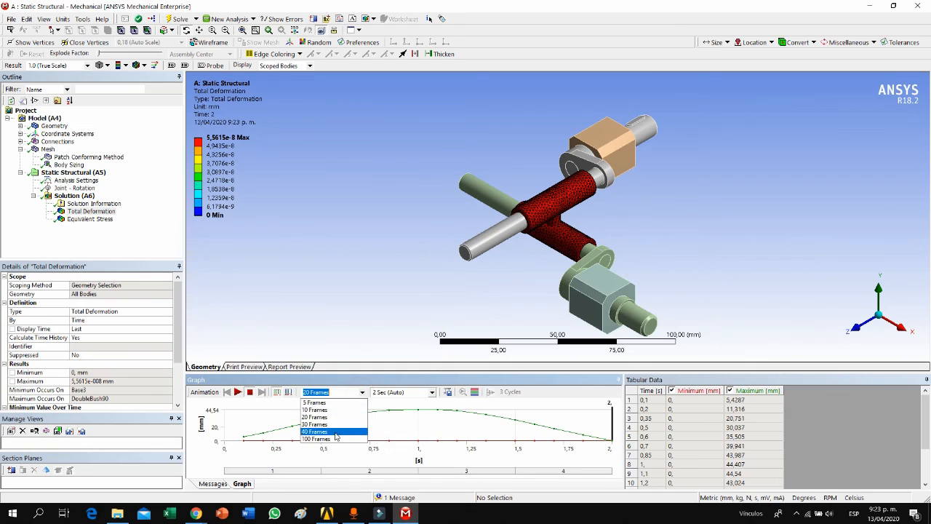
pyautogui.click(335, 439)
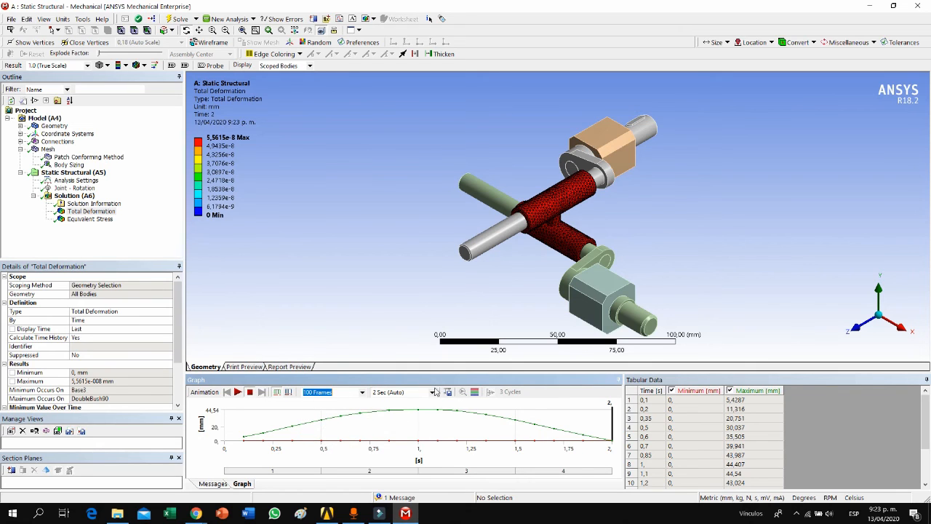
pyautogui.click(431, 392)
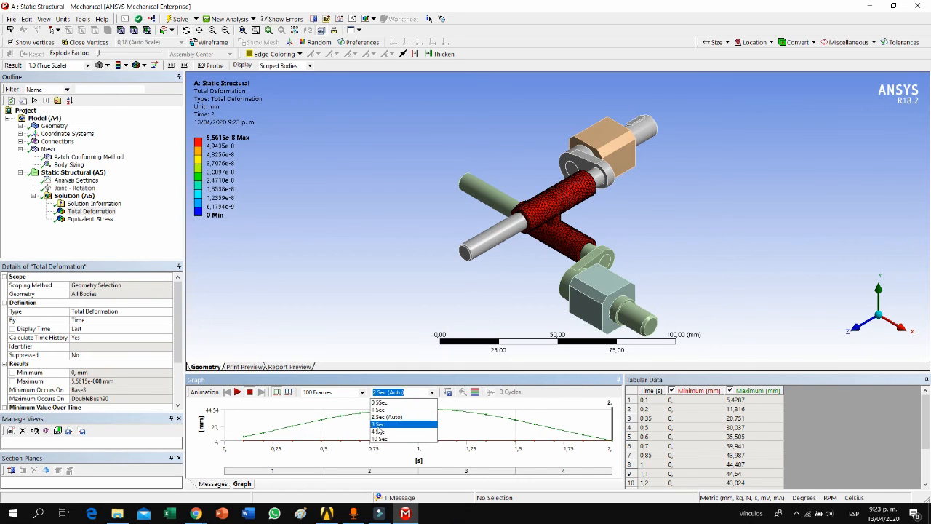
pyautogui.click(378, 425)
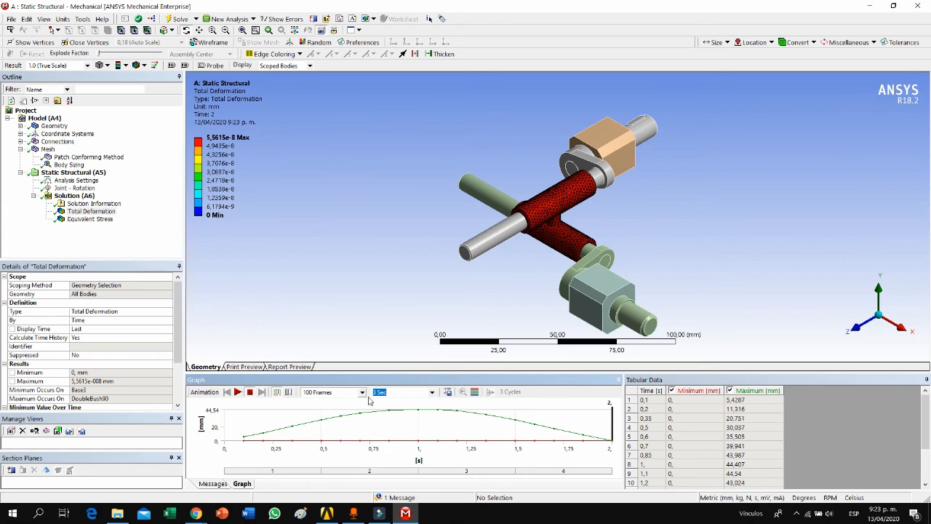
pyautogui.click(237, 392)
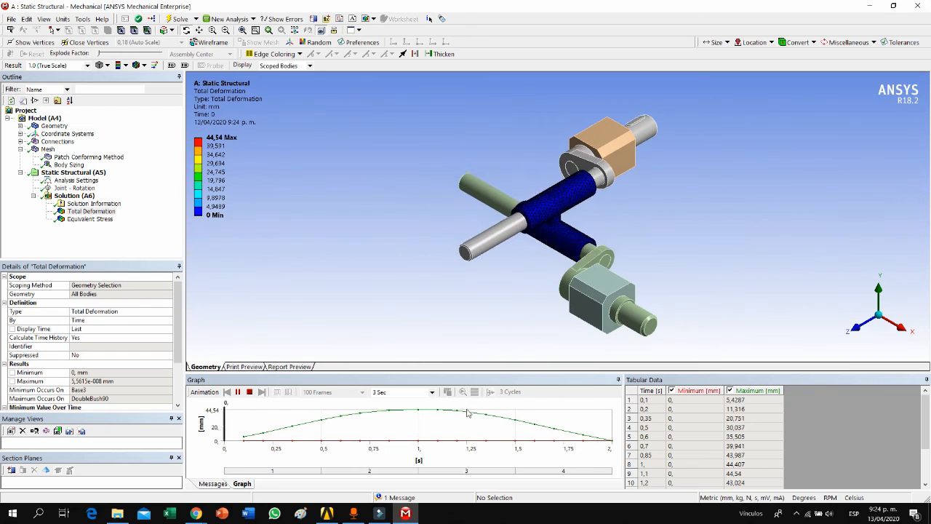
pyautogui.click(249, 392)
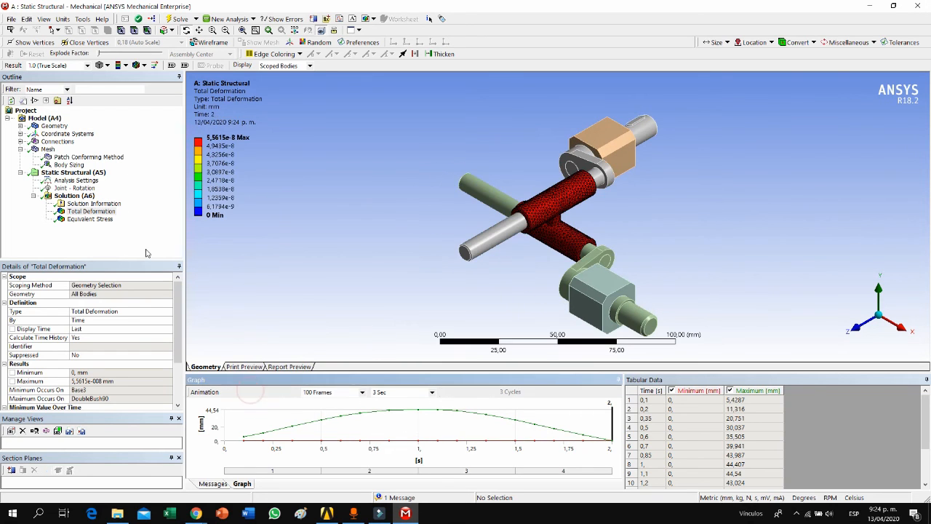
# Step: Display the Equivalent Stress result on the double bush and turn on the maximum value label
pyautogui.click(90, 219)
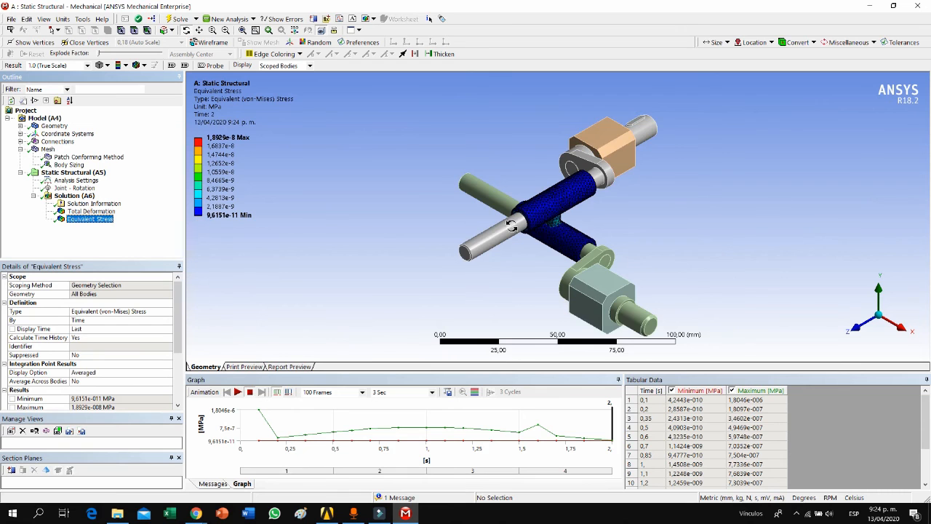
pyautogui.scroll(10, 511, 225)
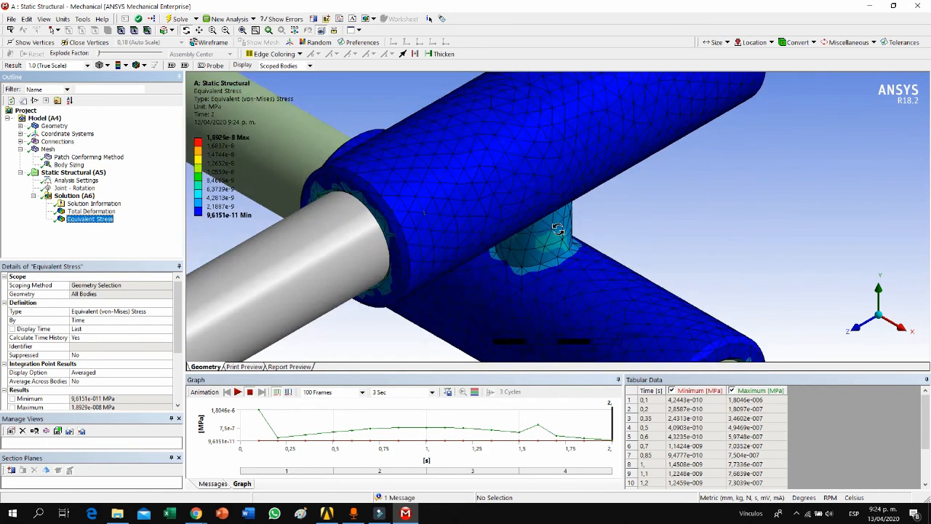
pyautogui.scroll(-10, 557, 229)
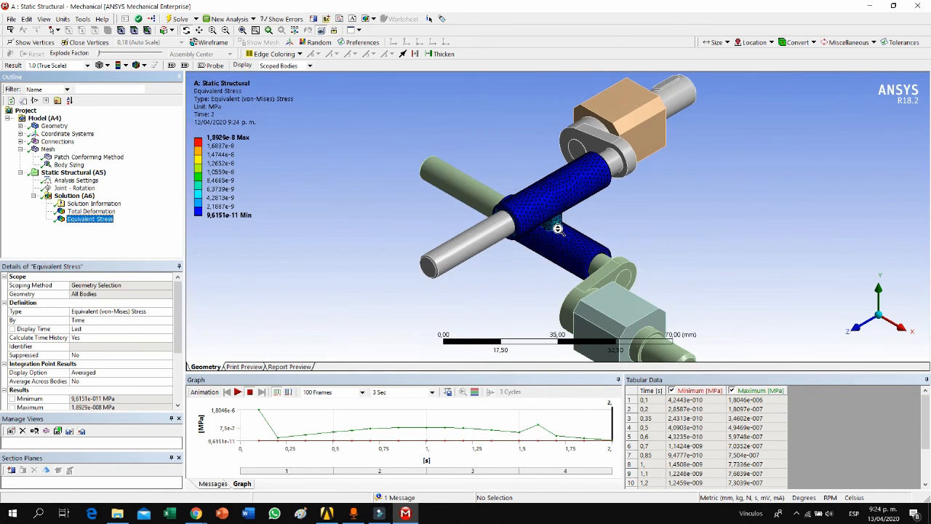
pyautogui.click(172, 66)
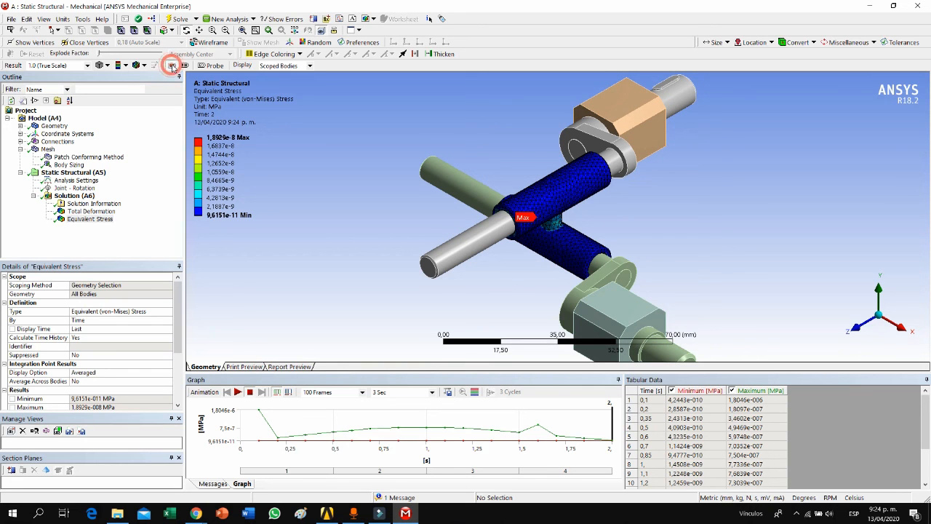
# Step: Examine the stress contour around the maximum label and the neck joining the bush's two sleeves
pyautogui.scroll(8, 611, 274)
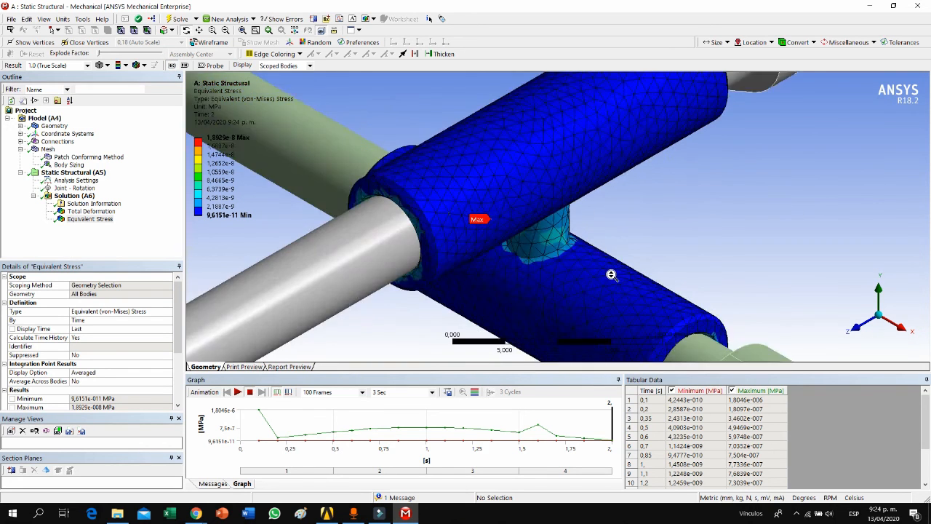
pyautogui.scroll(-1, 611, 274)
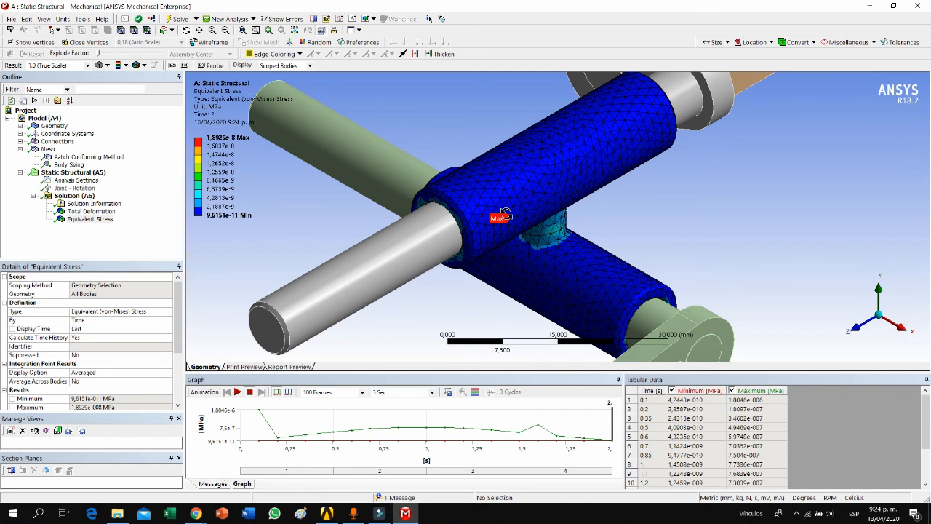
pyautogui.scroll(-2, 563, 228)
pyautogui.scroll(-2, 563, 228)
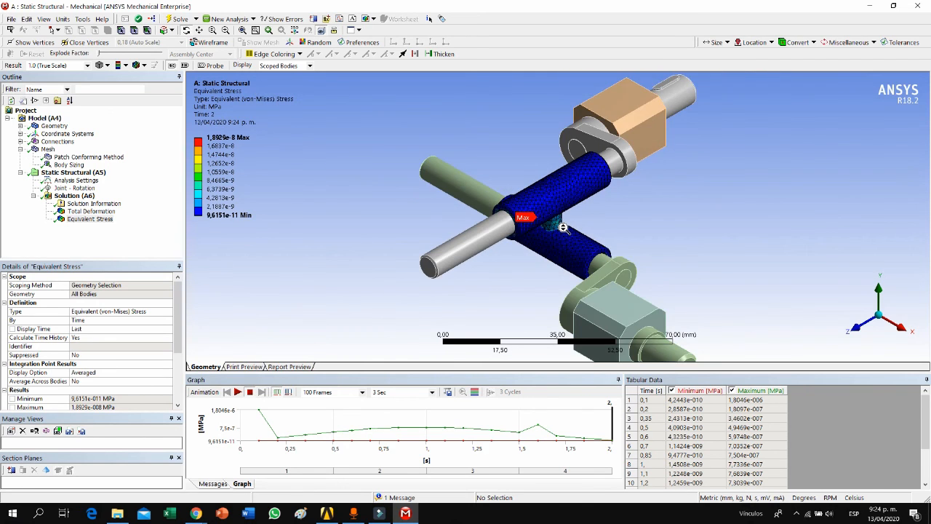
pyautogui.scroll(1, 560, 228)
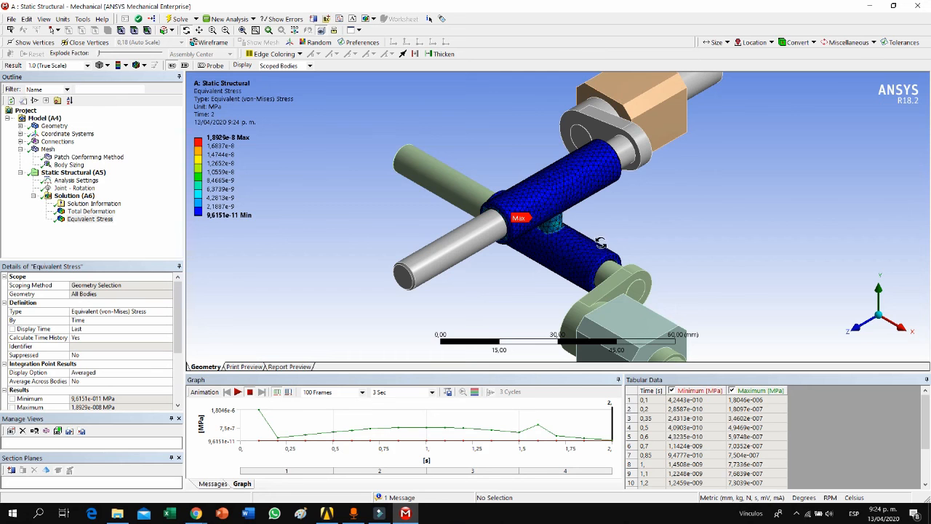
pyautogui.moveTo(657, 234); pyautogui.dragTo(604, 219)
pyautogui.moveTo(700, 222); pyautogui.dragTo(731, 243)
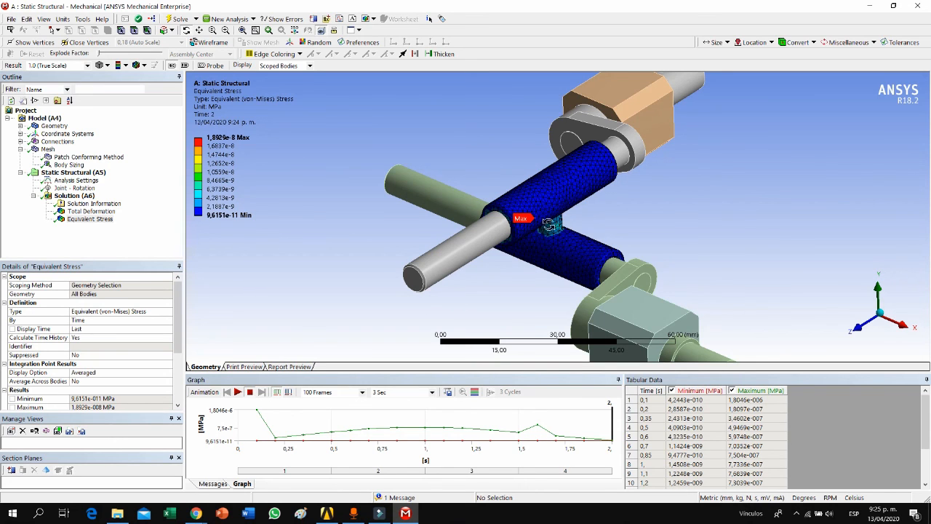
# Step: Retrieve the Equivalent Stress result at 1.6 s, at the late peak of the maximum stress curve
pyautogui.click(538, 429)
pyautogui.rightClick(545, 434)
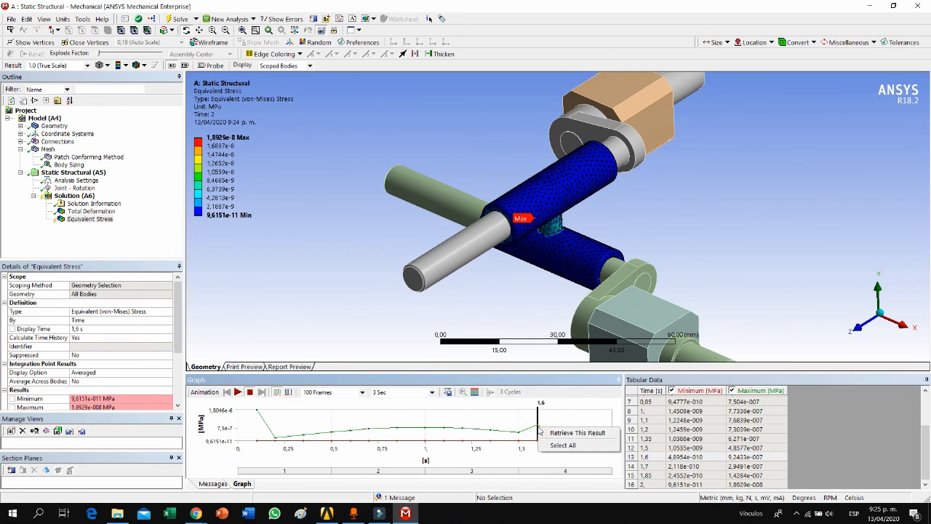
pyautogui.click(550, 430)
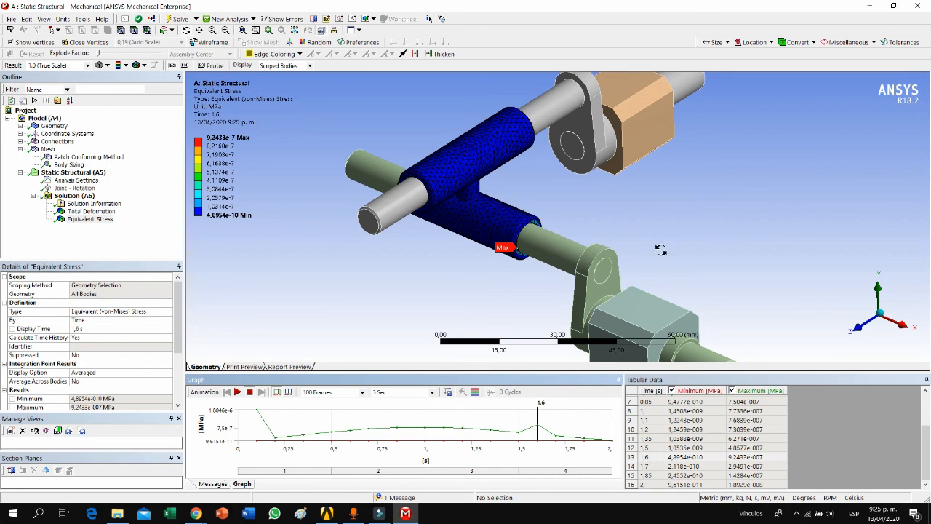
# Step: Examine the stress around the maximum label on the double bush, then play the equivalent stress animation and stop it
pyautogui.moveTo(712, 258); pyautogui.dragTo(661, 243)
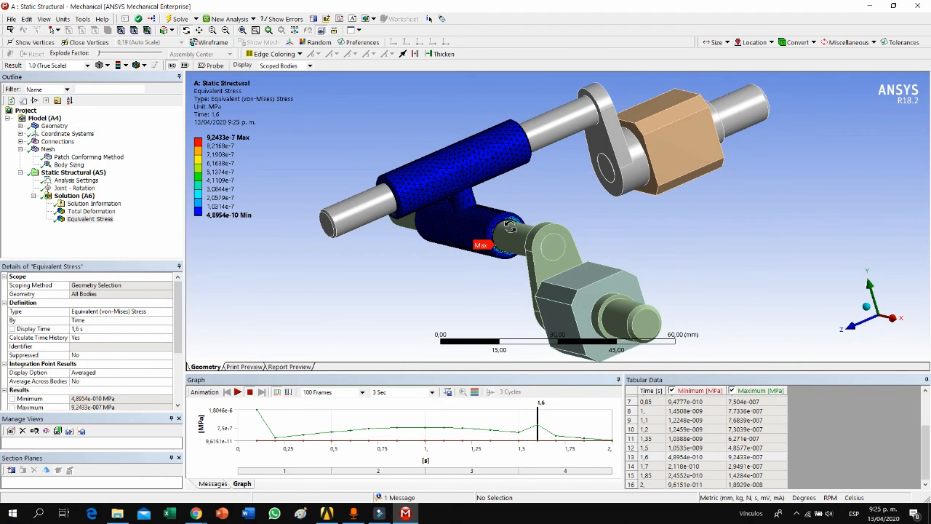
pyautogui.moveTo(510, 227); pyautogui.dragTo(363, 276)
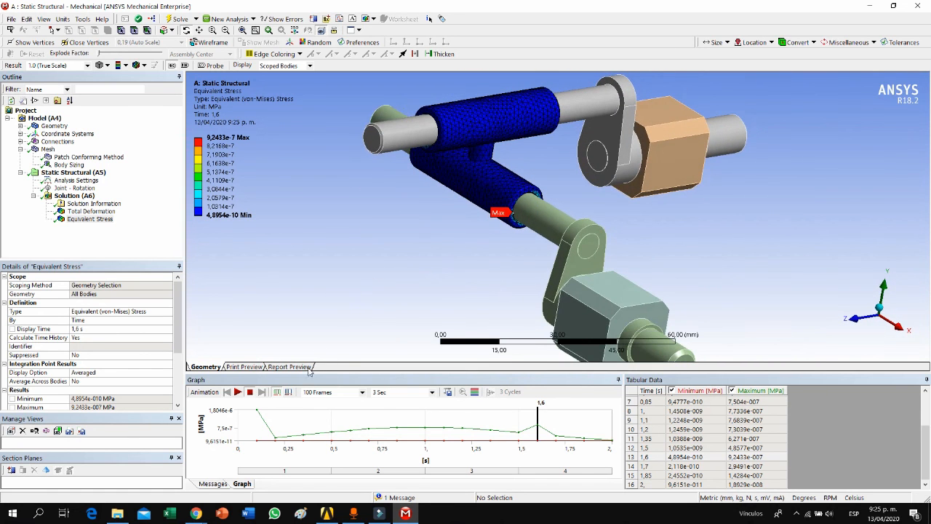
pyautogui.click(237, 393)
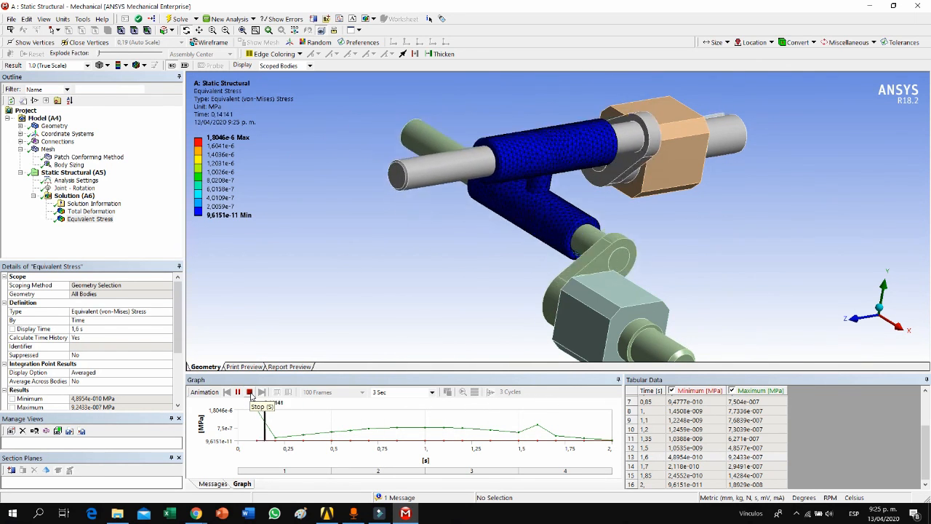
pyautogui.click(250, 392)
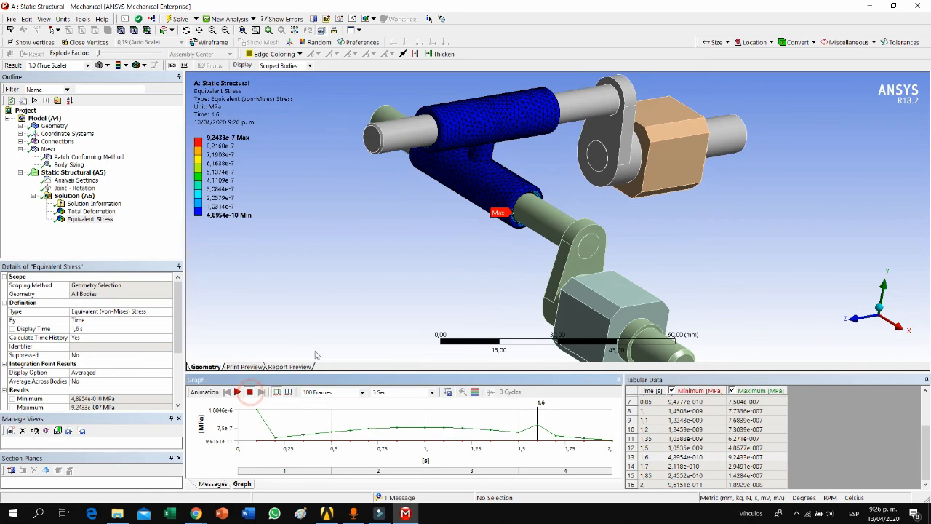